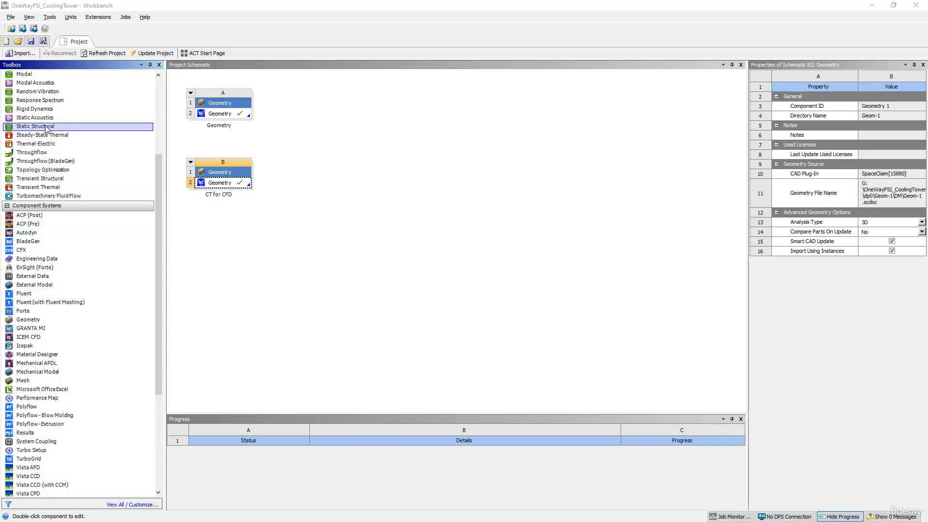
# Create a Fluid Flow (Fluent) system linked to the CT for CFD geometry and open its mesh for editing.
pyautogui.moveTo(157, 187); pyautogui.dragTo(161, 98)
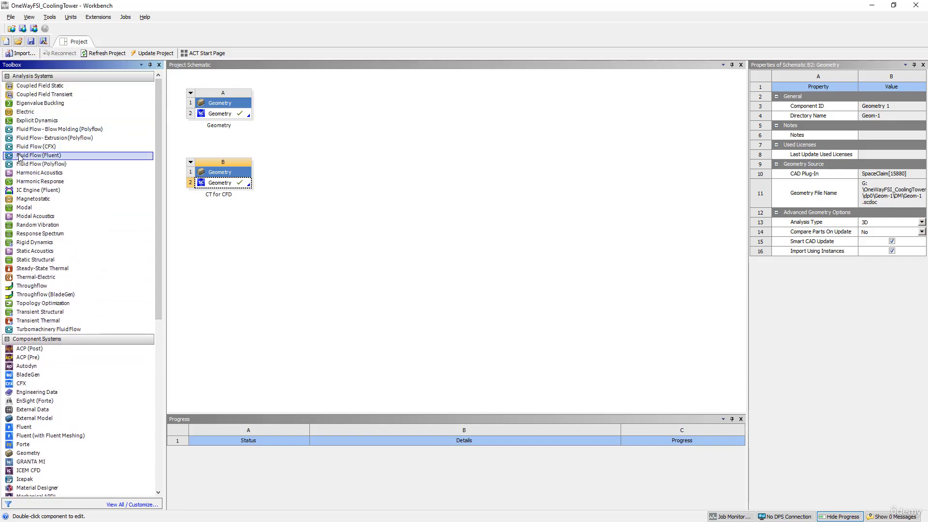
pyautogui.moveTo(21, 155); pyautogui.dragTo(213, 183)
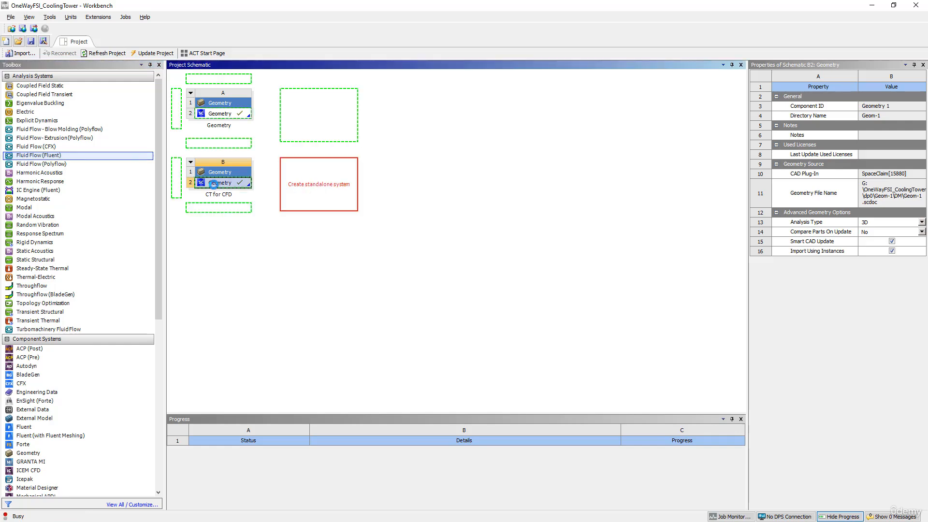
pyautogui.moveTo(215, 189); pyautogui.dragTo(307, 183)
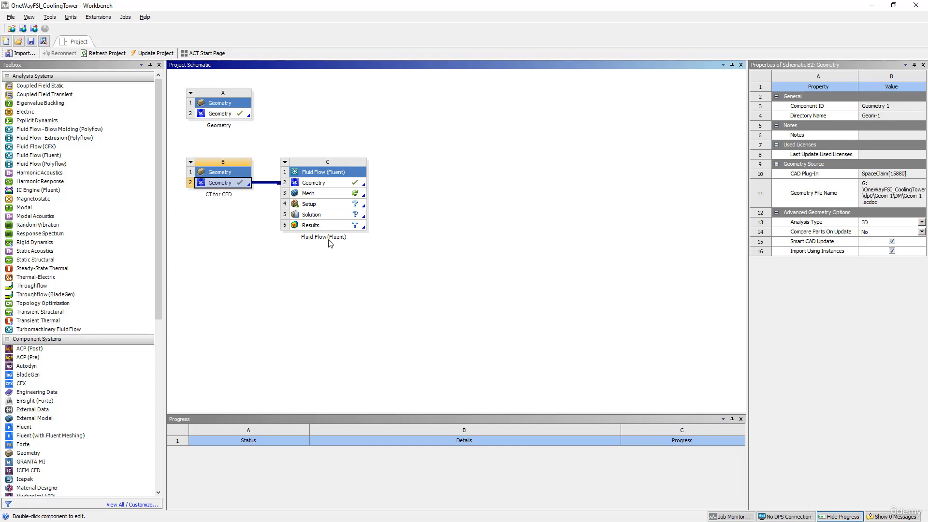
pyautogui.doubleClick(322, 196)
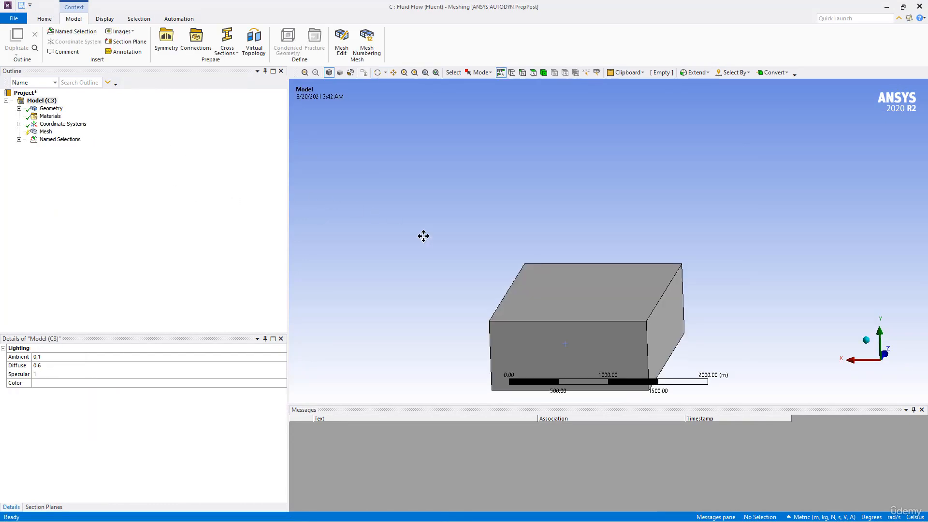
# Insert a mesh method on the fluid domain body and set it to Tetrahedrons.
pyautogui.click(36, 132)
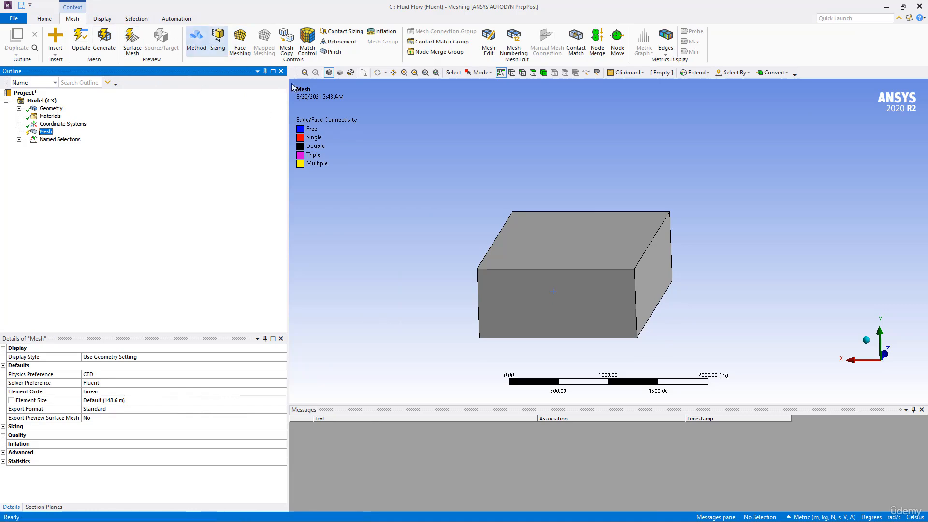
pyautogui.click(521, 233)
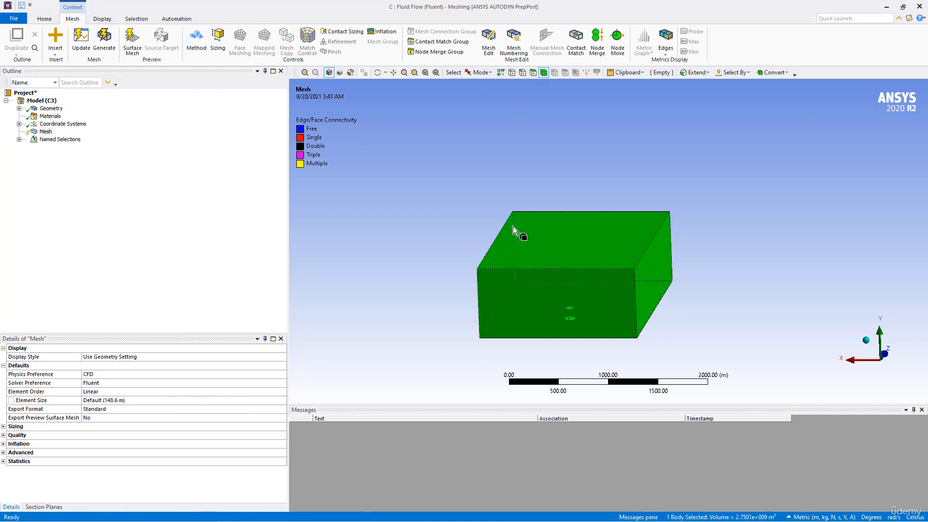
pyautogui.rightClick(44, 133)
pyautogui.moveTo(123, 137)
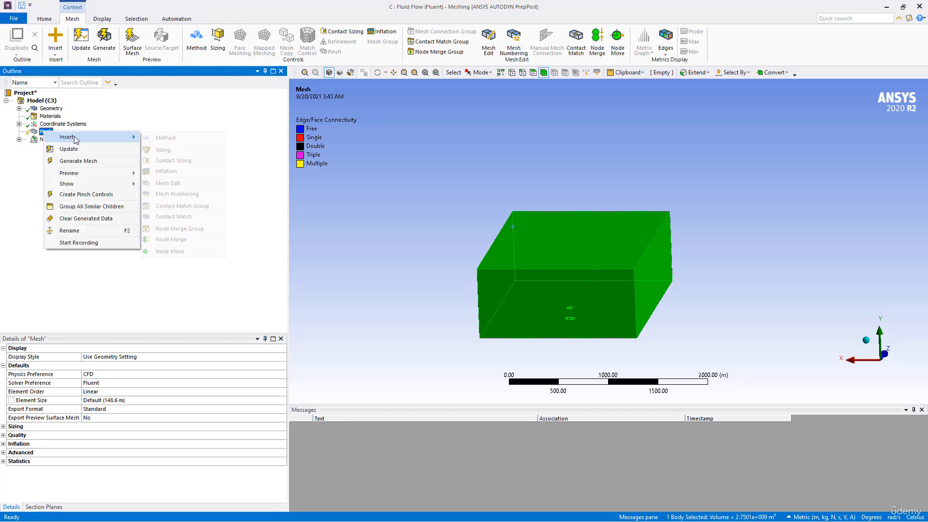
pyautogui.click(159, 139)
pyautogui.rightClick(83, 141)
pyautogui.click(73, 144)
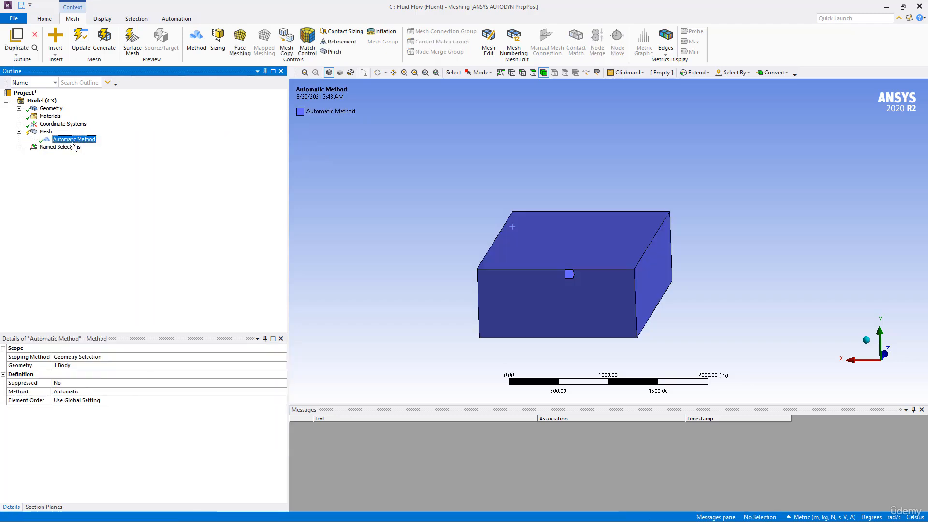
pyautogui.click(121, 393)
pyautogui.click(283, 392)
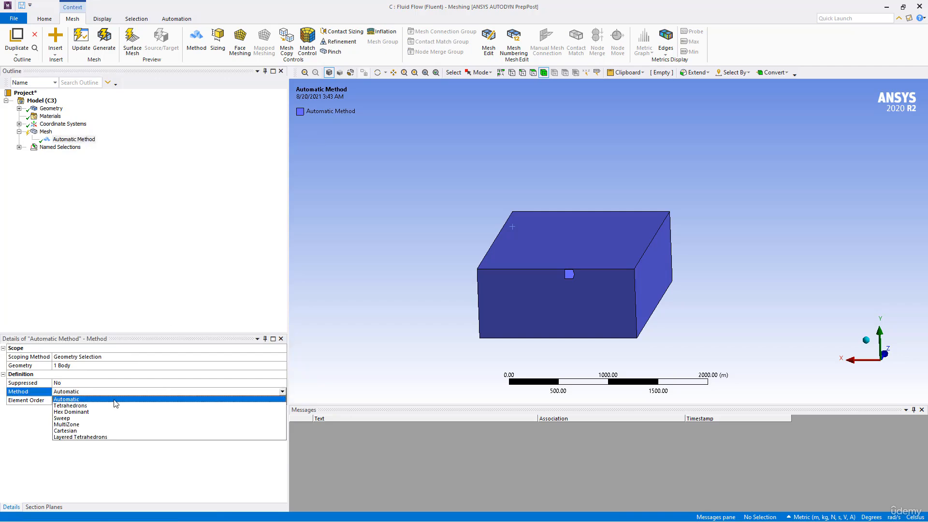
pyautogui.click(83, 409)
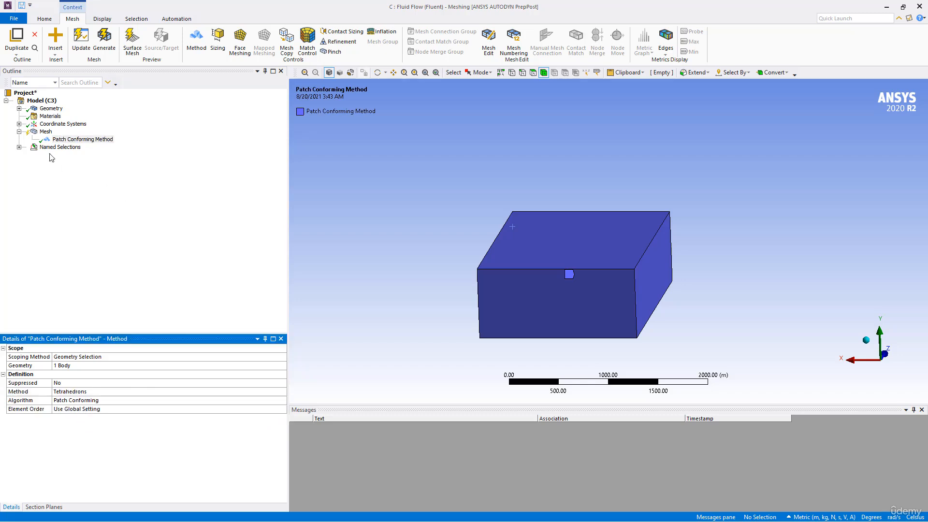
# Add a sizing control scoped to all six outer faces of the fluid domain box.
pyautogui.click(46, 132)
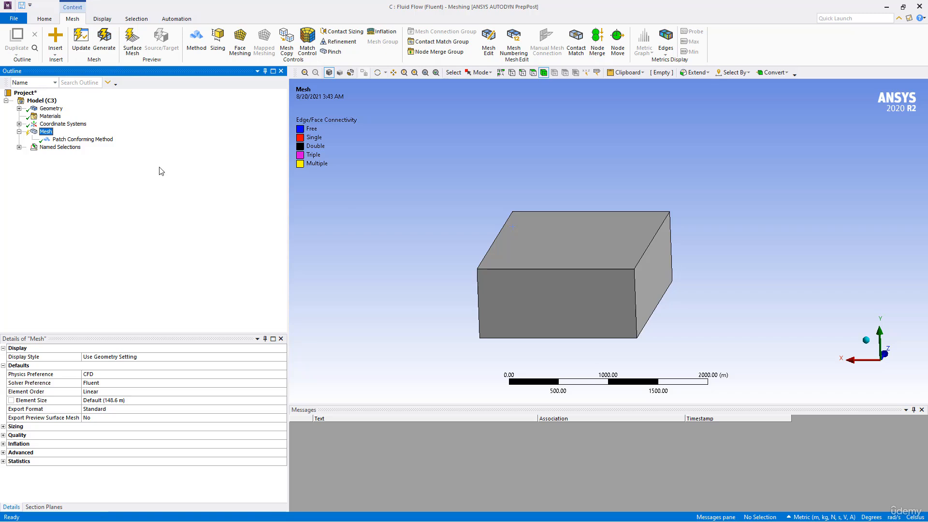
pyautogui.click(550, 306)
pyautogui.click(550, 305)
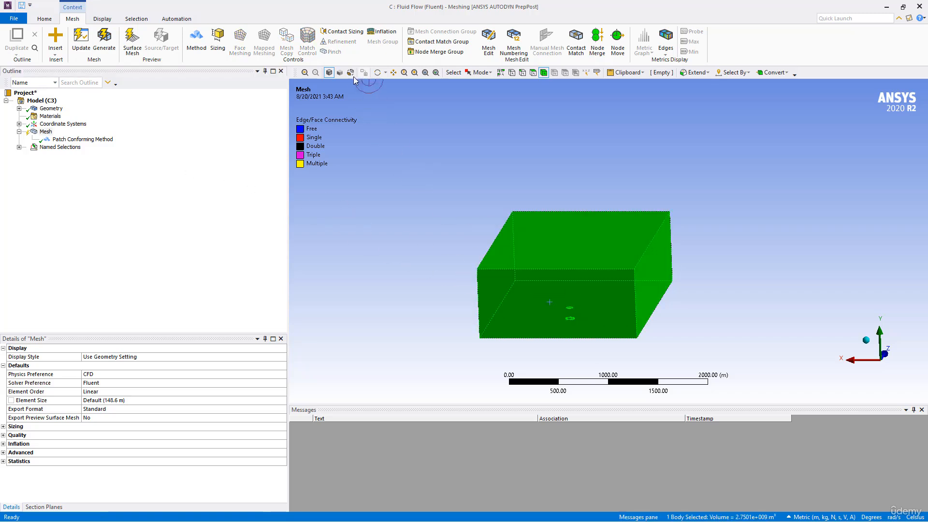
pyautogui.click(531, 73)
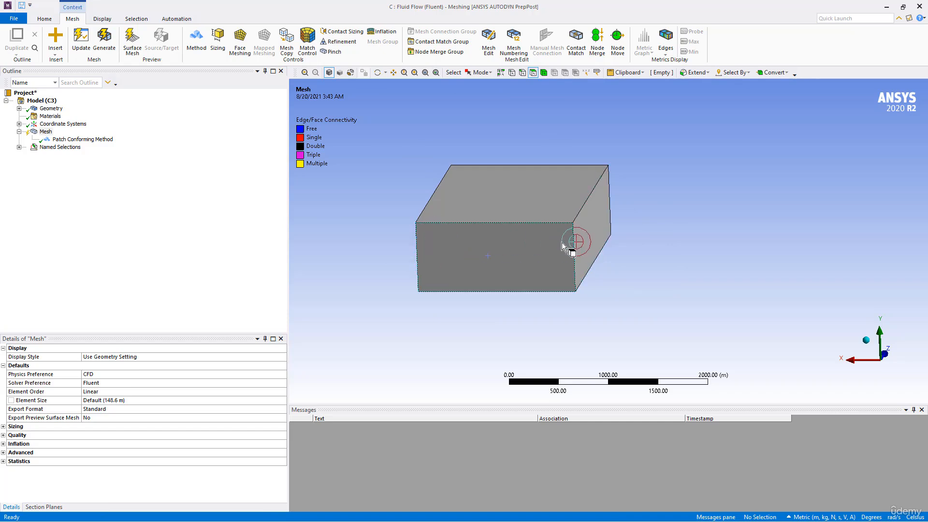
pyautogui.keyDown('ctrl'); pyautogui.moveTo(453, 250); pyautogui.dragTo(432, 258, button='middle'); pyautogui.keyUp('ctrl')
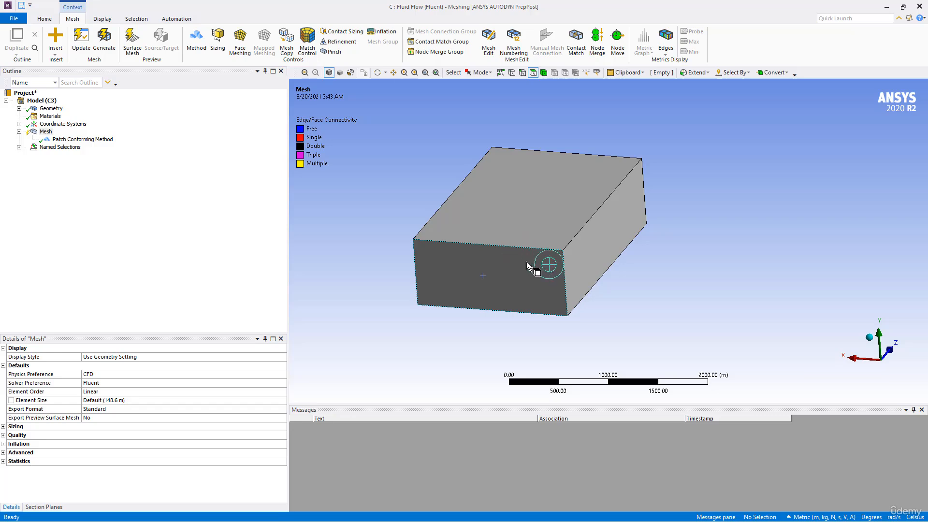
pyautogui.click(217, 38)
pyautogui.click(450, 258)
pyautogui.keyDown('ctrl'); pyautogui.click(483, 233); pyautogui.keyUp('ctrl')
pyautogui.moveTo(476, 234); pyautogui.dragTo(497, 189, button='middle')
pyautogui.keyDown('ctrl'); pyautogui.click(617, 271); pyautogui.keyUp('ctrl')
pyautogui.keyDown('ctrl'); pyautogui.click(505, 245); pyautogui.keyUp('ctrl')
pyautogui.moveTo(553, 255); pyautogui.dragTo(430, 291, button='middle')
pyautogui.keyDown('ctrl'); pyautogui.click(594, 259); pyautogui.keyUp('ctrl')
pyautogui.moveTo(631, 253); pyautogui.dragTo(487, 234, button='middle')
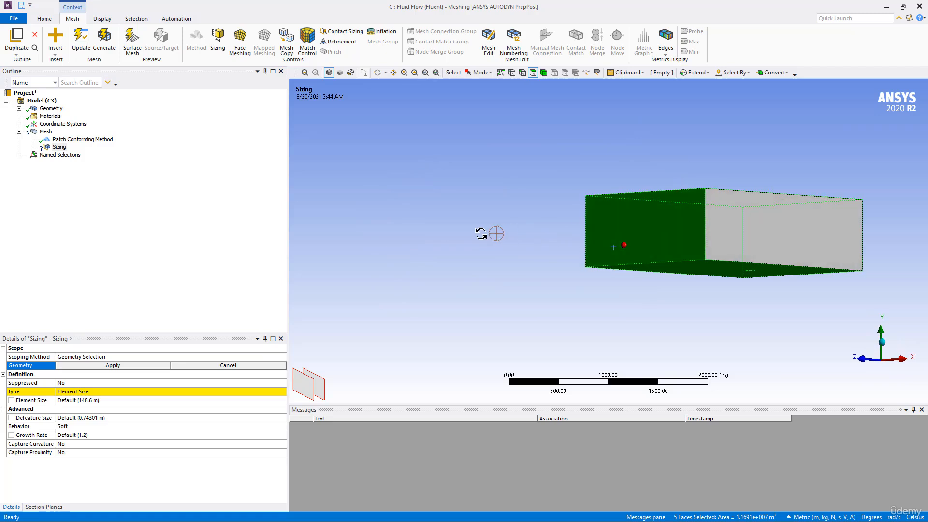
pyautogui.keyDown('ctrl'); pyautogui.click(792, 244); pyautogui.keyUp('ctrl')
pyautogui.moveTo(763, 235); pyautogui.dragTo(602, 266, button='middle')
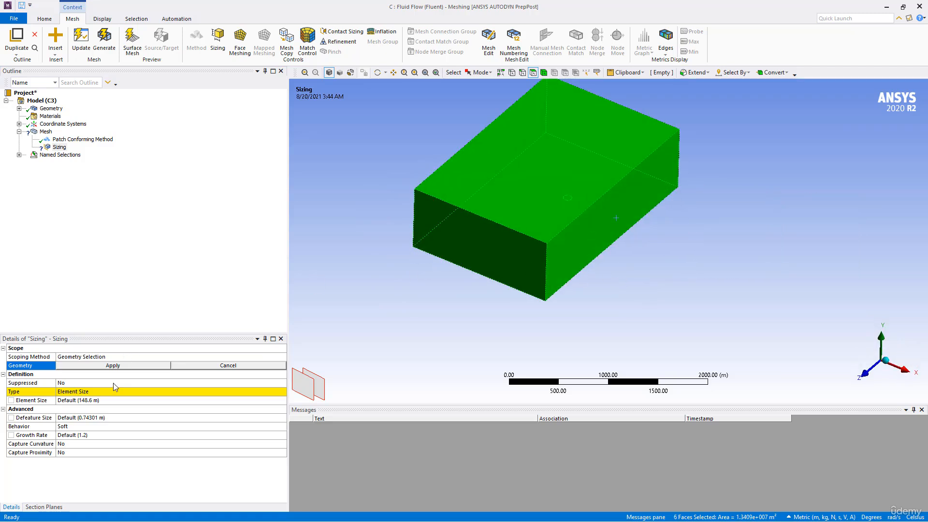
pyautogui.click(95, 393)
pyautogui.click(100, 366)
pyautogui.click(96, 366)
# Generate the mesh with the face sizing at its default element size and display it.
pyautogui.moveTo(393, 245); pyautogui.dragTo(557, 215, button='middle')
pyautogui.click(100, 44)
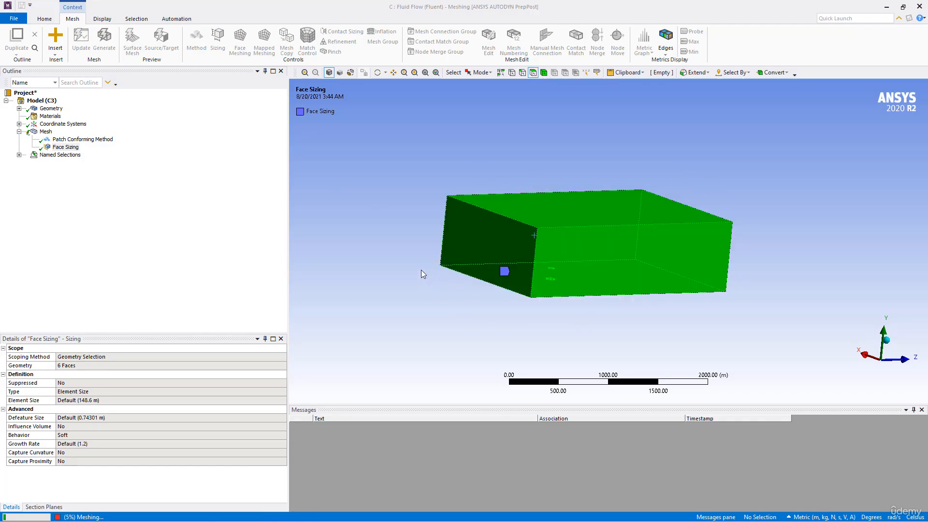
pyautogui.click(46, 131)
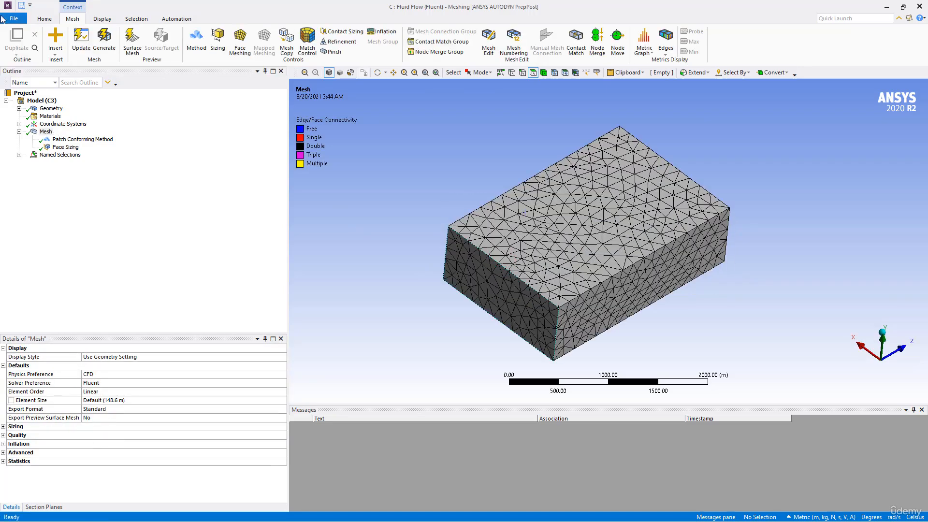
# Set the face sizing's element size to 20 m, regenerate the mesh and inspect it up close.
pyautogui.click(65, 147)
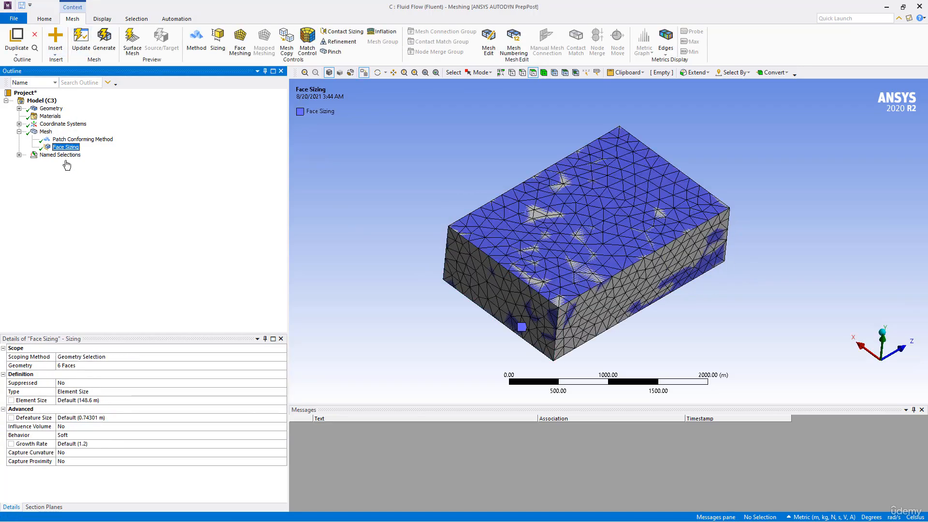
pyautogui.click(110, 401)
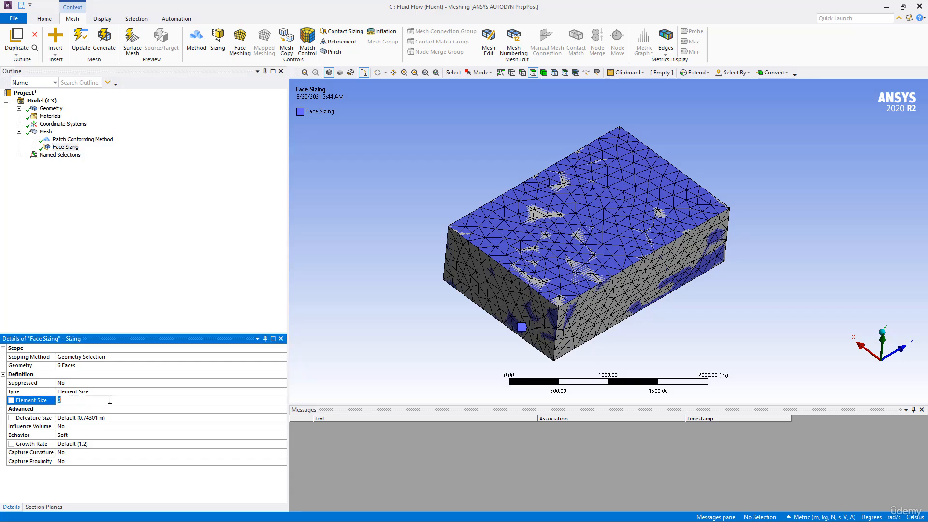
pyautogui.write('20')
pyautogui.press('Return')
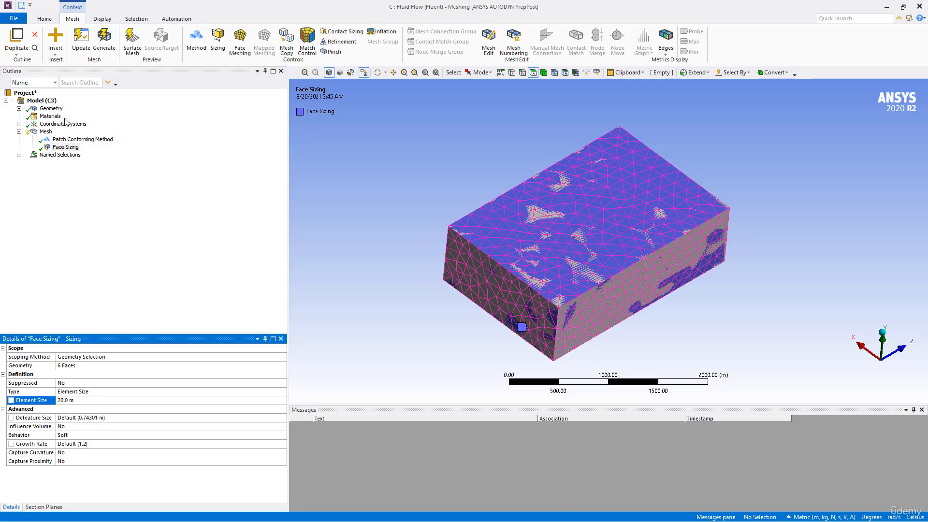
pyautogui.click(103, 41)
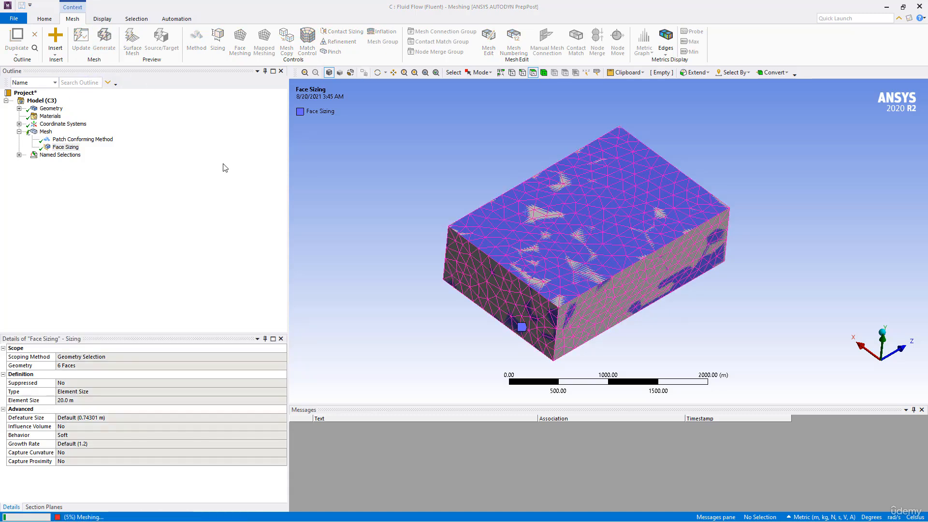
pyautogui.click(46, 132)
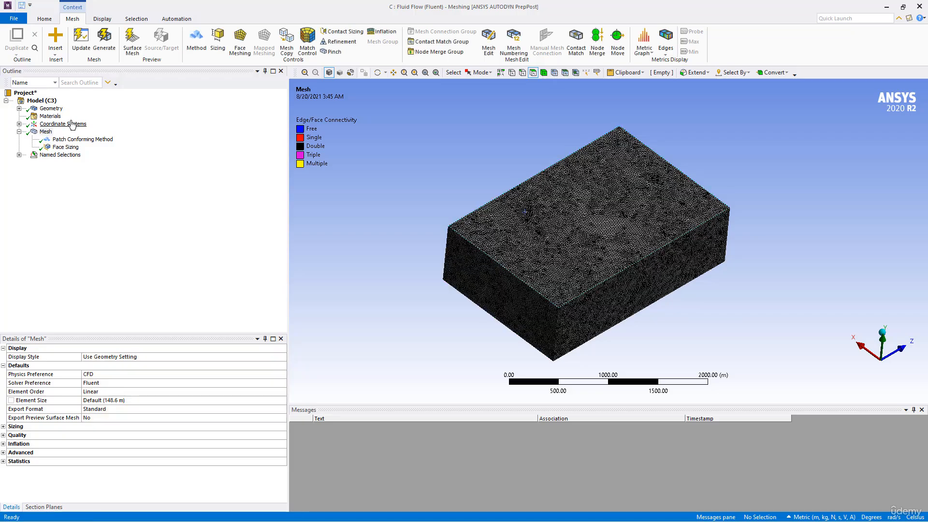
pyautogui.click(47, 132)
pyautogui.scroll(10, 393, 234)
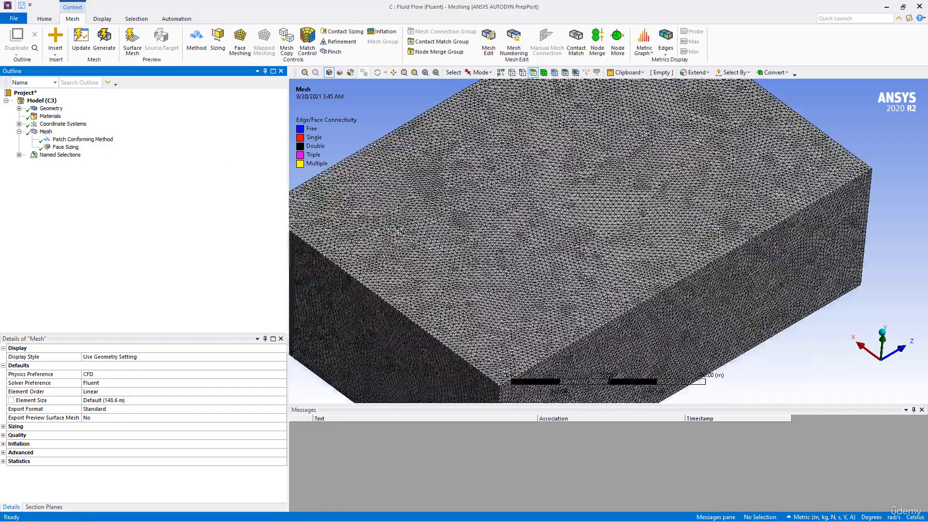
pyautogui.moveTo(419, 215); pyautogui.dragTo(439, 170, button='middle')
# Set the face sizing's element size to 40 m and regenerate the mesh.
pyautogui.click(68, 147)
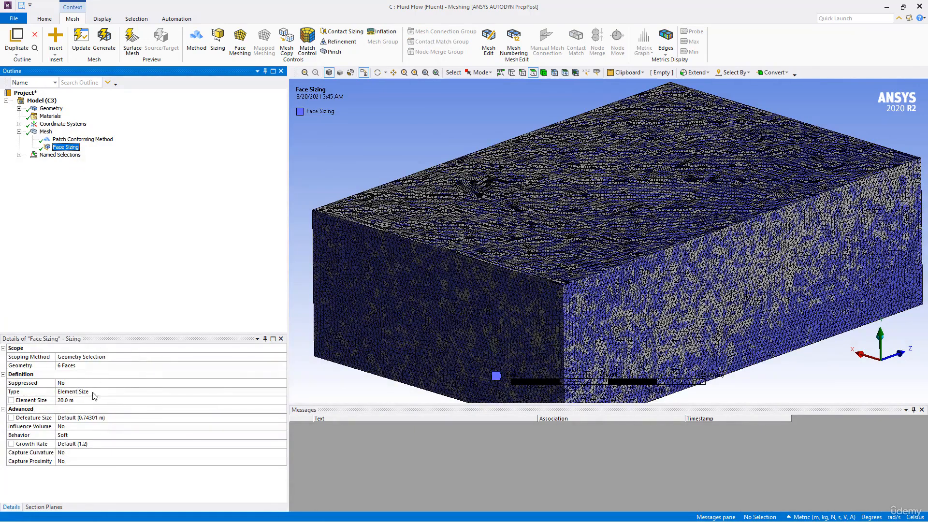
pyautogui.click(84, 400)
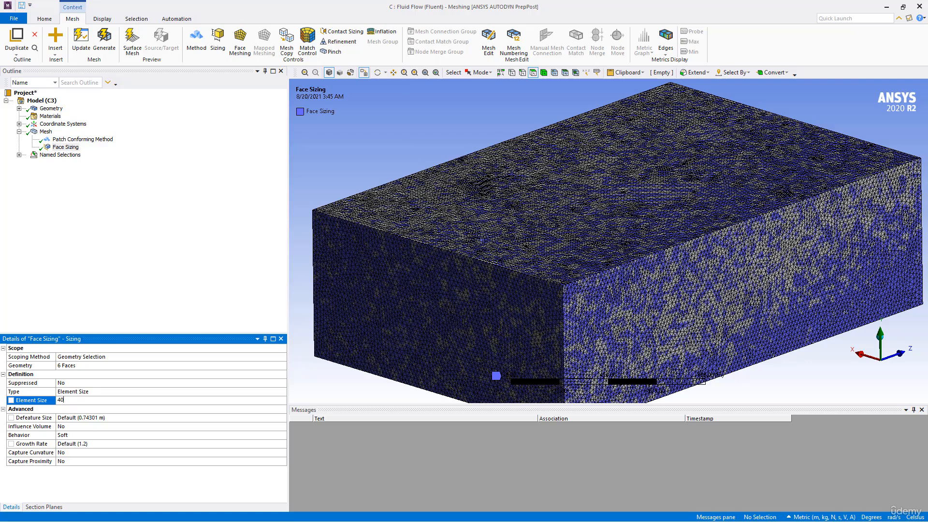
pyautogui.write('40')
pyautogui.press('Return')
pyautogui.click(104, 41)
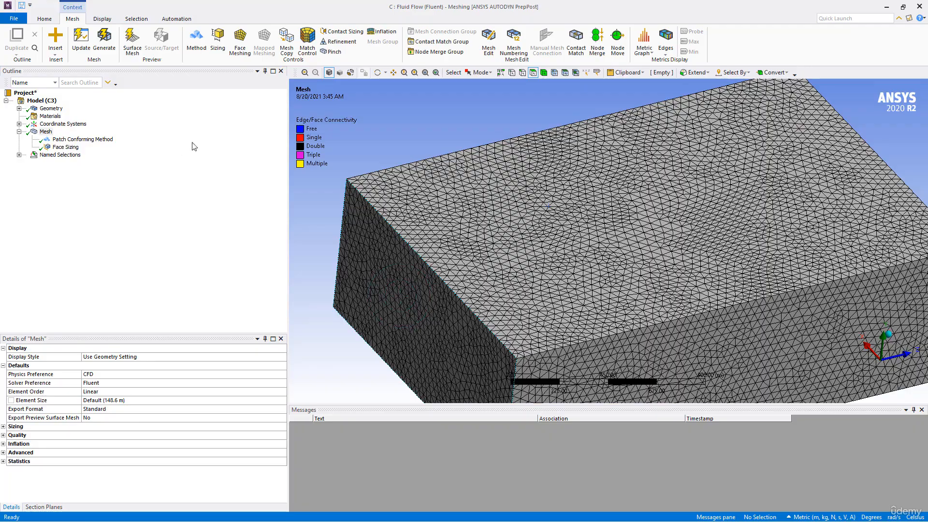
# Hide four outer faces of the fluid domain box to expose its interior.
pyautogui.moveTo(370, 200); pyautogui.dragTo(460, 182, button='middle')
pyautogui.click(445, 203)
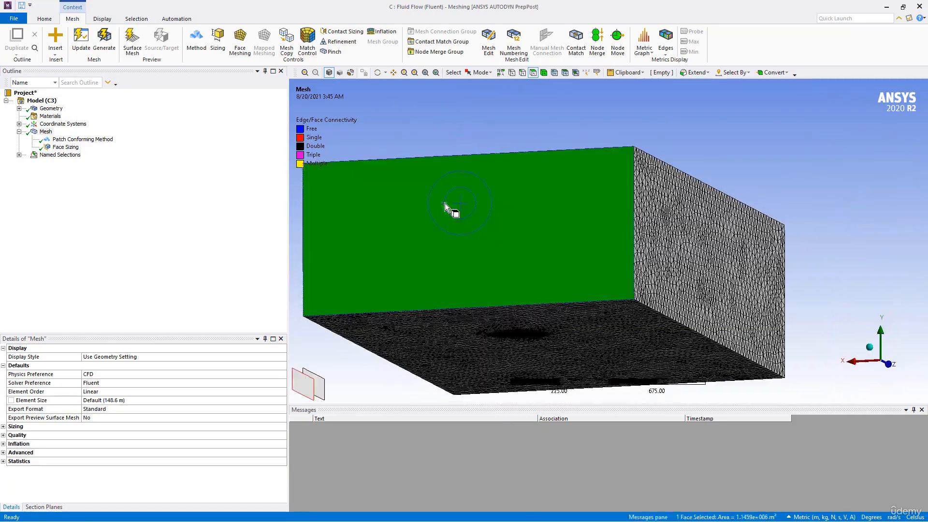
pyautogui.rightClick(414, 207)
pyautogui.moveTo(443, 257)
pyautogui.click(447, 304)
pyautogui.moveTo(447, 305); pyautogui.dragTo(517, 302, button='middle')
pyautogui.click(549, 197)
pyautogui.keyDown('ctrl'); pyautogui.click(696, 263); pyautogui.keyUp('ctrl')
pyautogui.moveTo(610, 286); pyautogui.dragTo(648, 265, button='middle')
pyautogui.keyDown('ctrl'); pyautogui.click(476, 261); pyautogui.keyUp('ctrl')
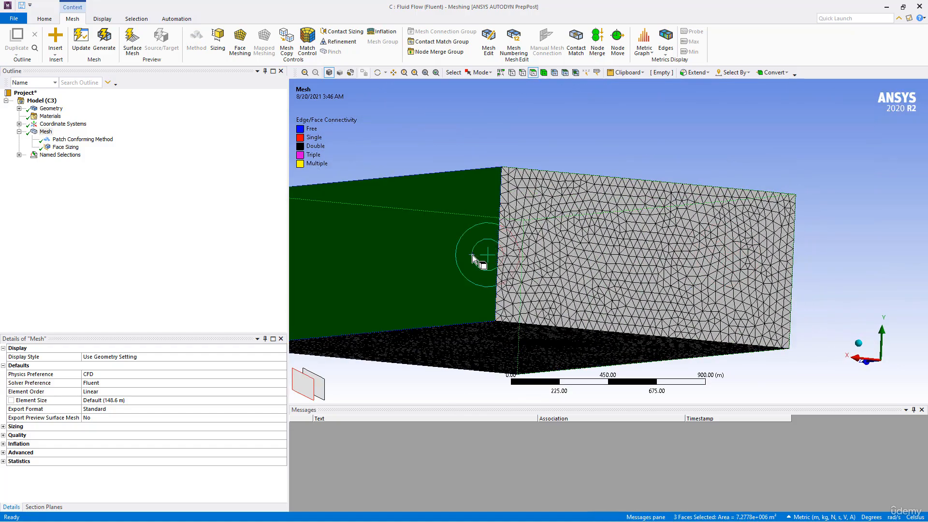
pyautogui.rightClick(474, 263)
pyautogui.click(496, 345)
pyautogui.moveTo(490, 283); pyautogui.dragTo(457, 302, button='middle')
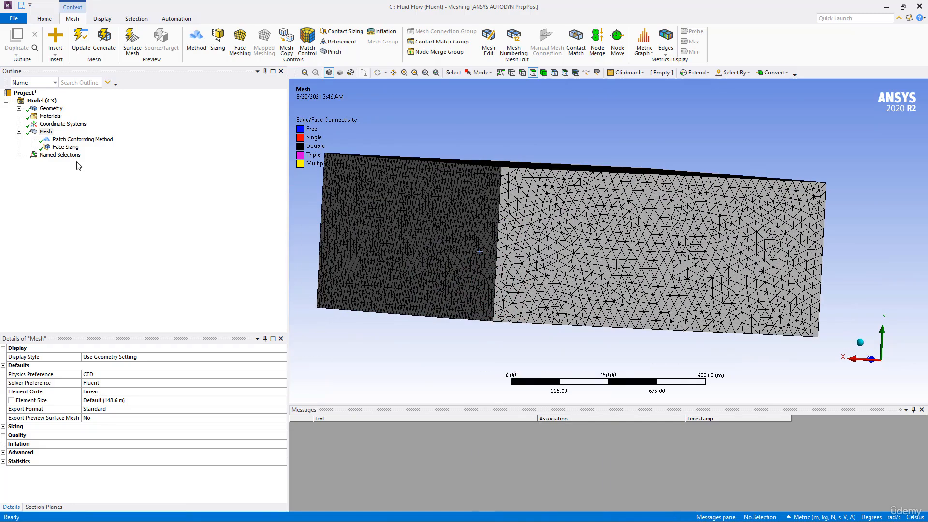
# Clear the generated mesh data from the model.
pyautogui.rightClick(46, 132)
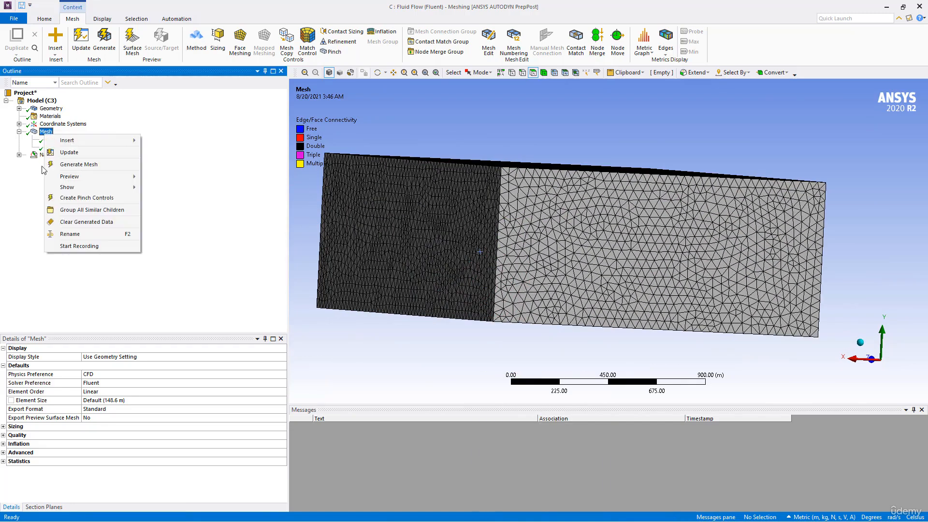
pyautogui.click(72, 223)
pyautogui.click(495, 300)
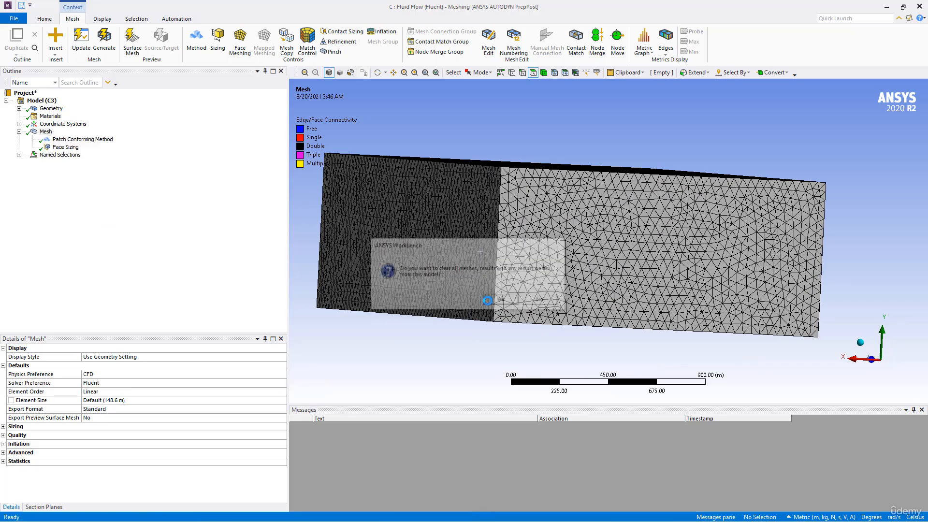
# Add a face sizing with a 2 m element size on the cooling tower's inner and outer wall faces.
pyautogui.keyDown('ctrl'); pyautogui.moveTo(481, 312); pyautogui.dragTo(628, 165, button='middle'); pyautogui.keyUp('ctrl')
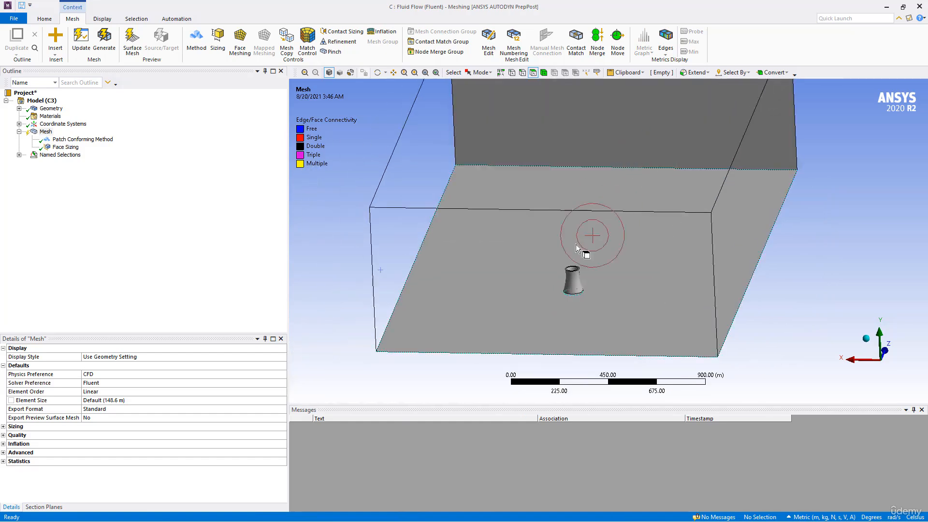
pyautogui.scroll(5, 577, 246)
pyautogui.keyDown('ctrl'); pyautogui.moveTo(578, 280); pyautogui.dragTo(657, 149, button='middle'); pyautogui.keyUp('ctrl')
pyautogui.scroll(4, 604, 245)
pyautogui.scroll(3, 604, 245)
pyautogui.moveTo(604, 245); pyautogui.dragTo(503, 236, button='middle')
pyautogui.click(503, 236)
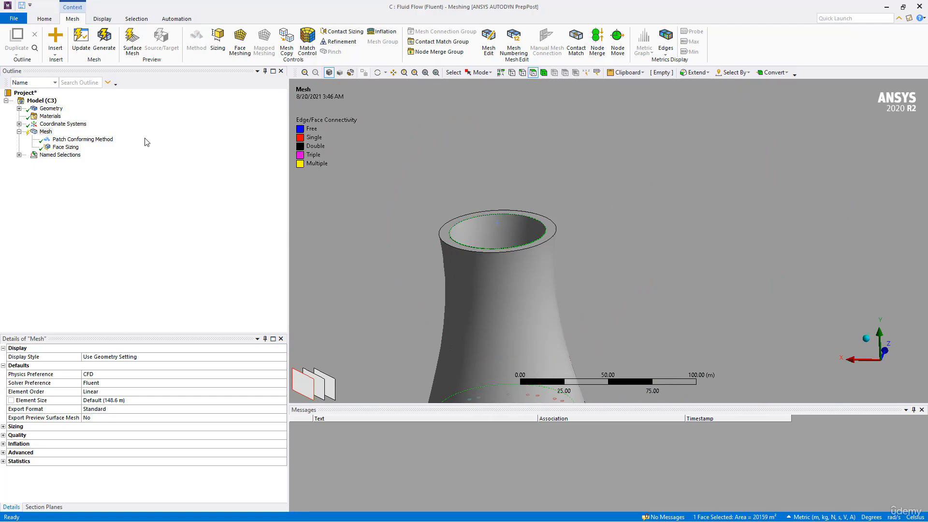
pyautogui.keyDown('ctrl'); pyautogui.click(490, 279); pyautogui.keyUp('ctrl')
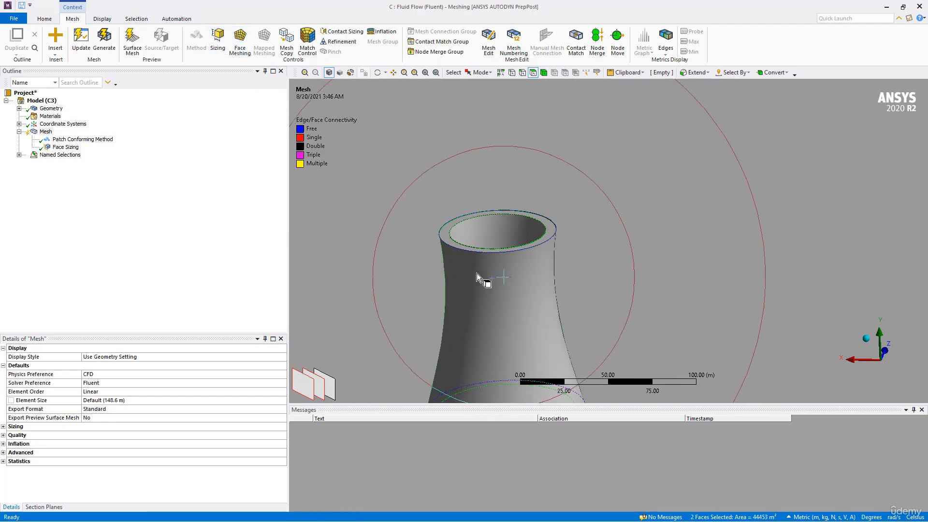
pyautogui.click(216, 43)
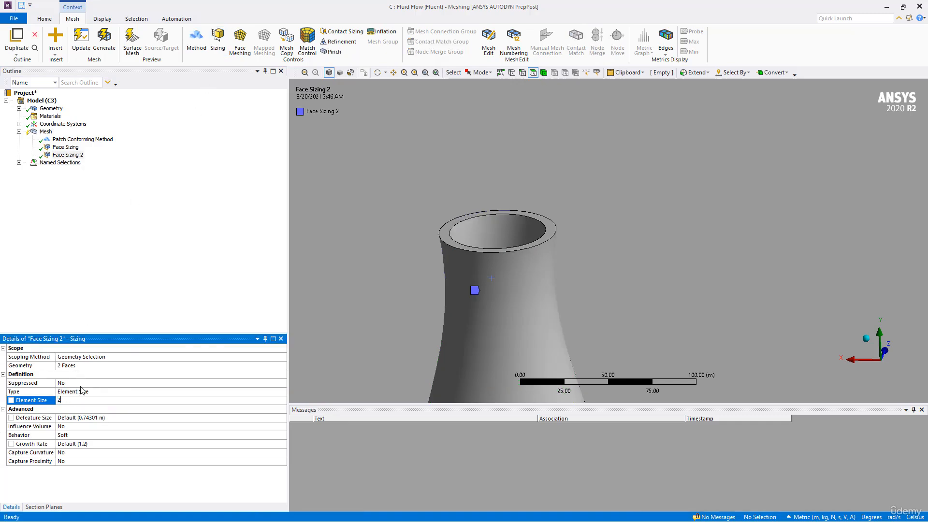
# Preview the surface mesh with the new sizing and display the CT_outer named selection.
pyautogui.click(132, 43)
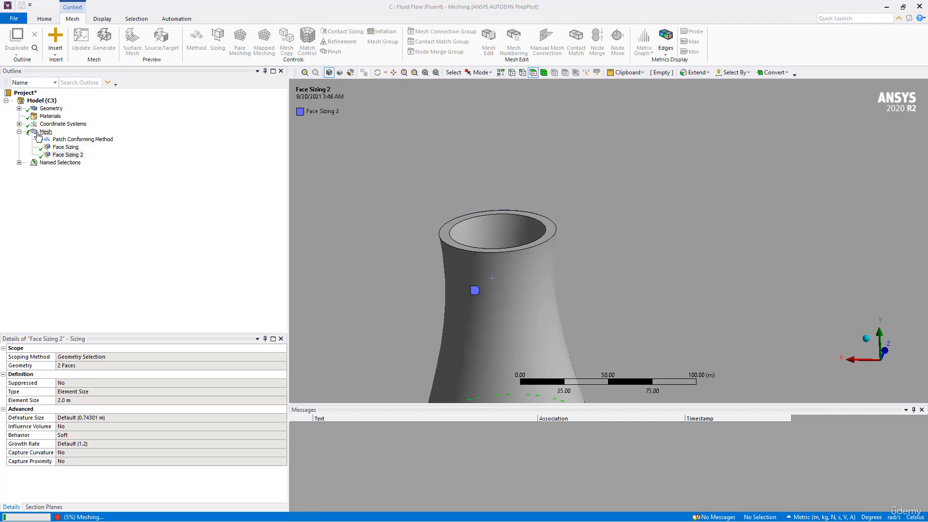
pyautogui.click(18, 163)
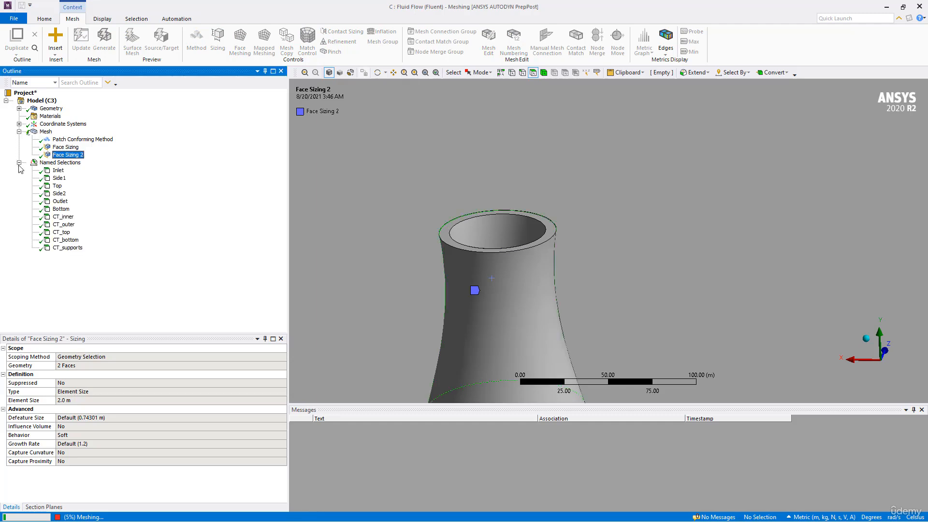
pyautogui.click(68, 224)
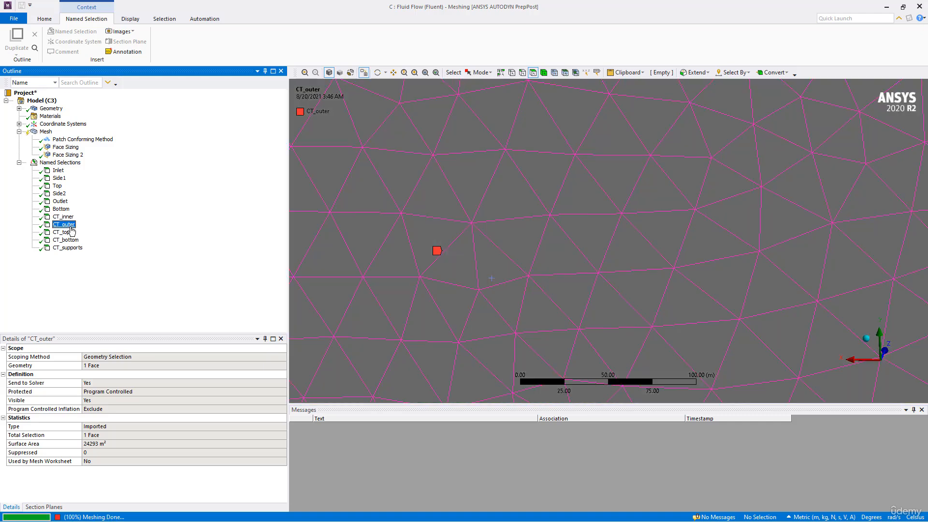
pyautogui.scroll(-10, 428, 254)
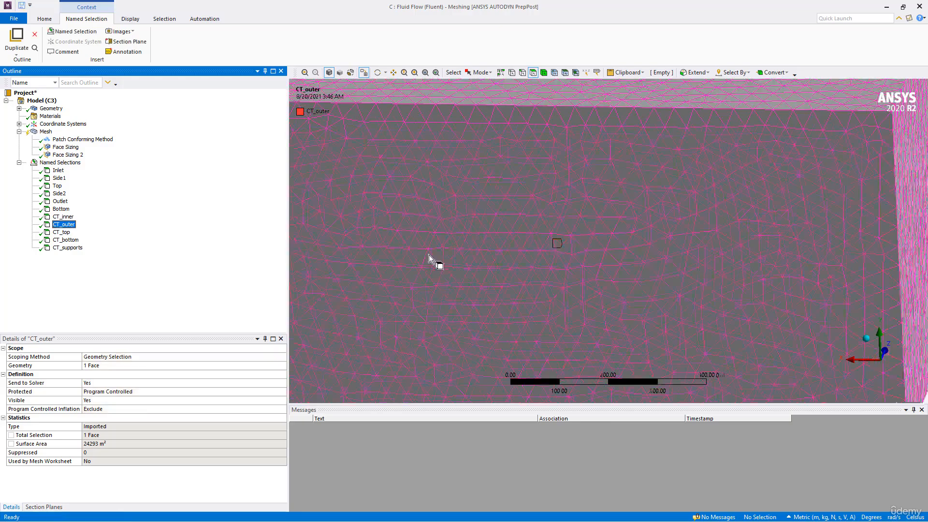
pyautogui.moveTo(366, 225); pyautogui.dragTo(358, 209, button='middle')
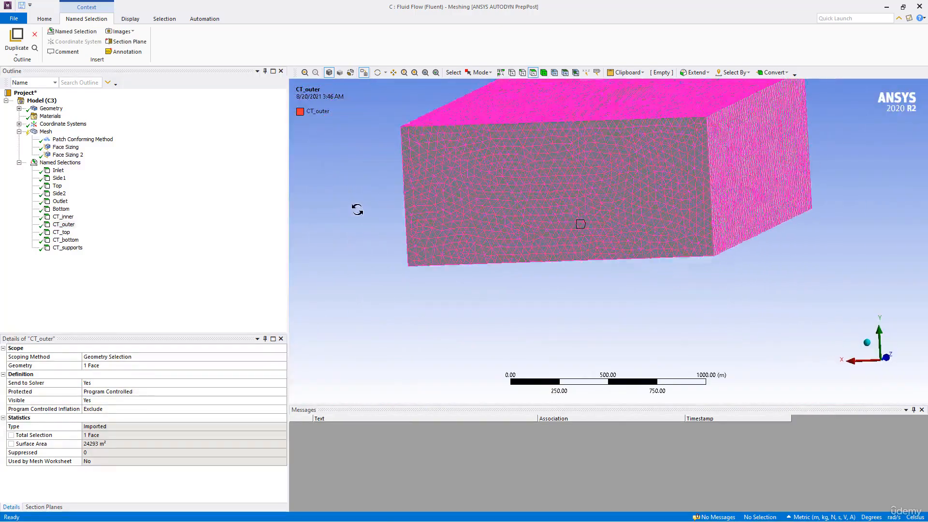
pyautogui.click(64, 225)
pyautogui.moveTo(386, 224); pyautogui.dragTo(377, 242, button='middle')
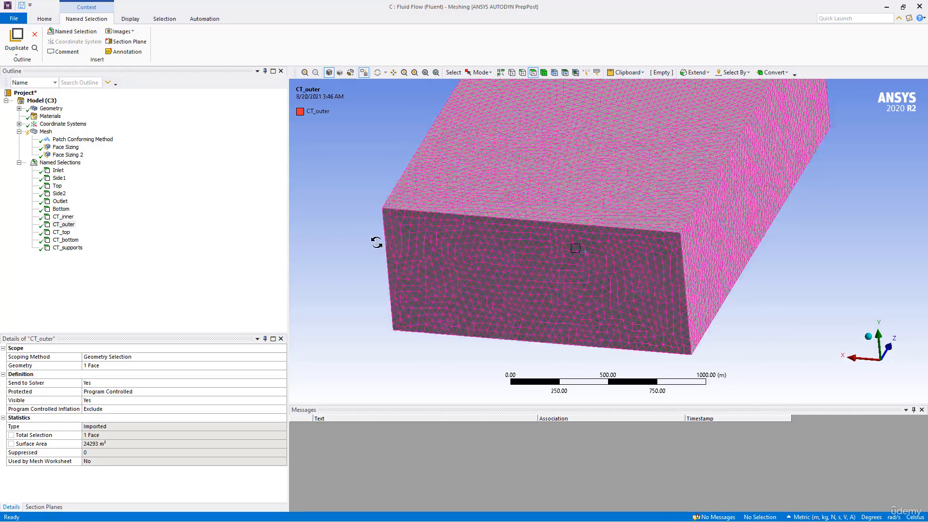
# Review both face sizings on the previewed surface mesh and generate the full mesh.
pyautogui.click(67, 155)
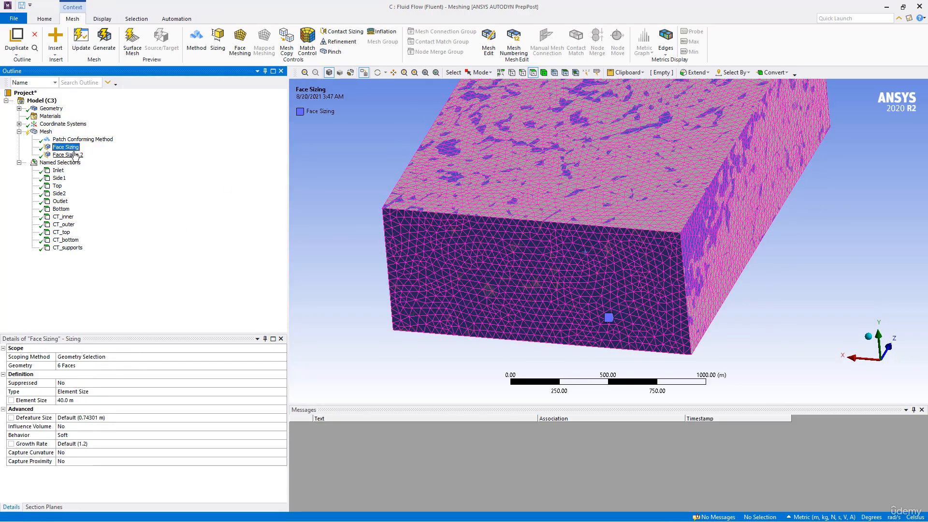
pyautogui.keyDown('ctrl'); pyautogui.moveTo(292, 202); pyautogui.dragTo(279, 233, button='middle'); pyautogui.keyUp('ctrl')
pyautogui.click(46, 132)
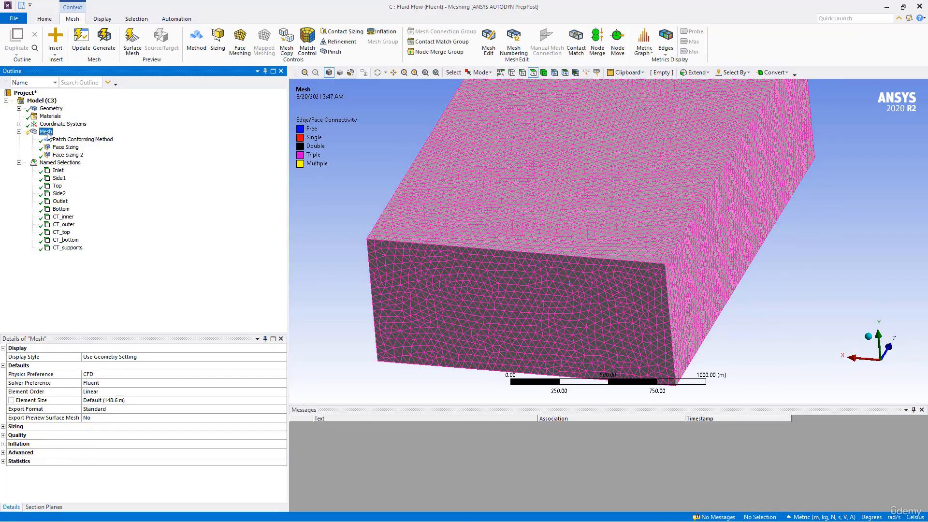
pyautogui.click(66, 155)
pyautogui.moveTo(402, 227); pyautogui.dragTo(338, 252, button='middle')
pyautogui.click(46, 132)
pyautogui.rightClick(49, 132)
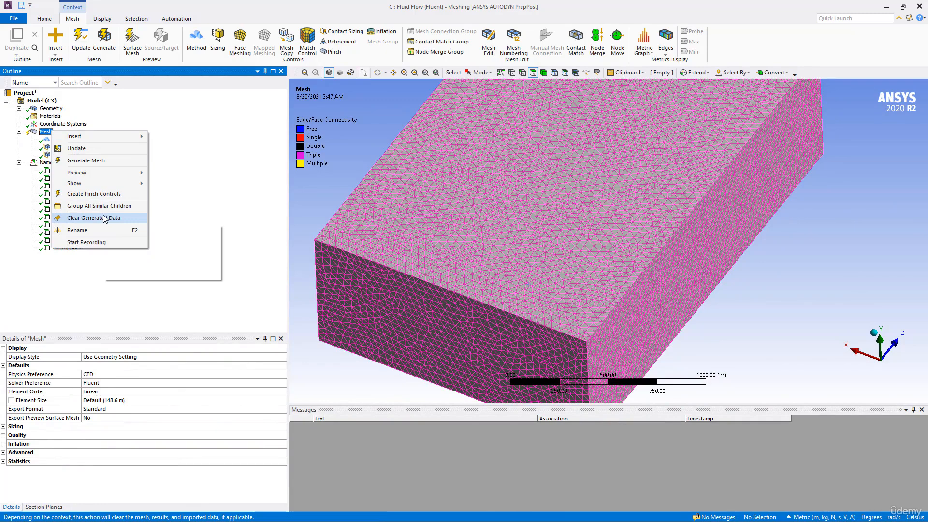
pyautogui.moveTo(95, 180)
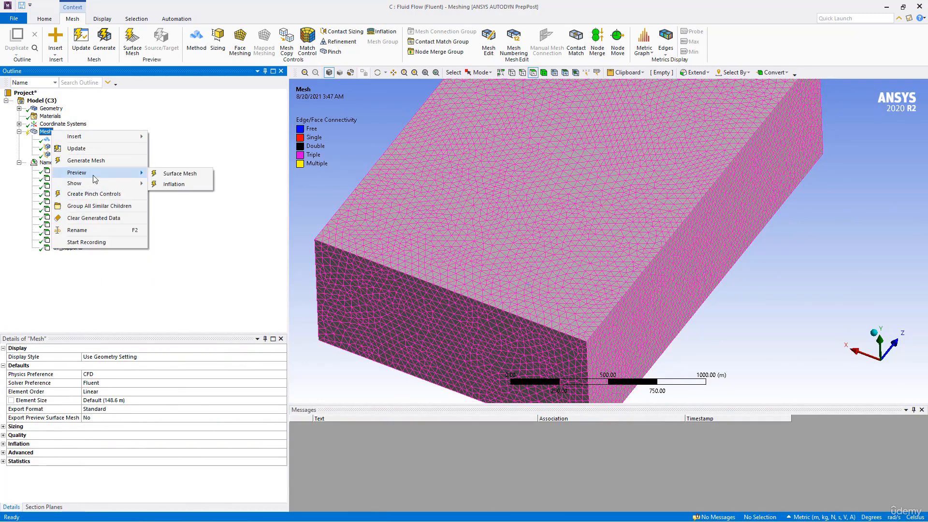
pyautogui.click(182, 209)
pyautogui.click(103, 40)
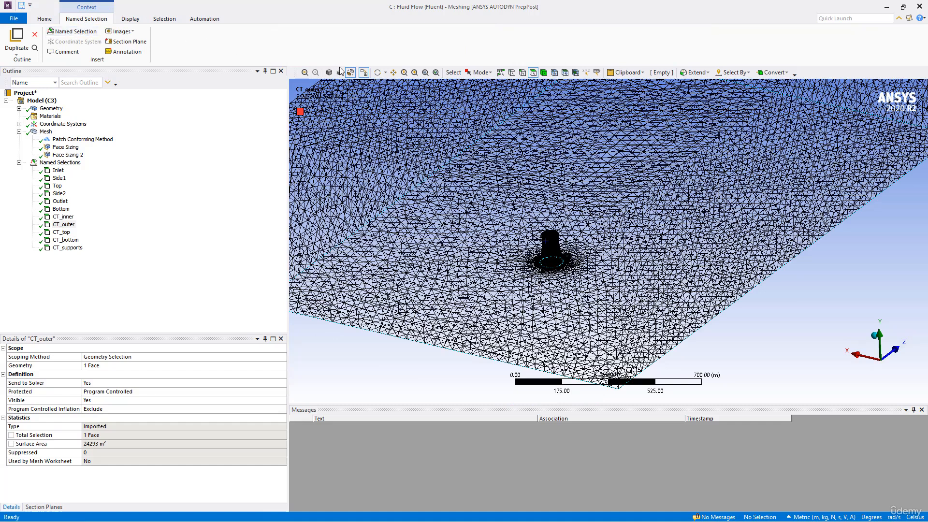
# Turn off the overall mesh display and examine the CT_outer mesh on the tower wall in wireframe.
pyautogui.click(363, 74)
pyautogui.scroll(7, 522, 235)
pyautogui.keyDown('ctrl'); pyautogui.moveTo(483, 233); pyautogui.dragTo(625, 191, button='middle'); pyautogui.keyUp('ctrl')
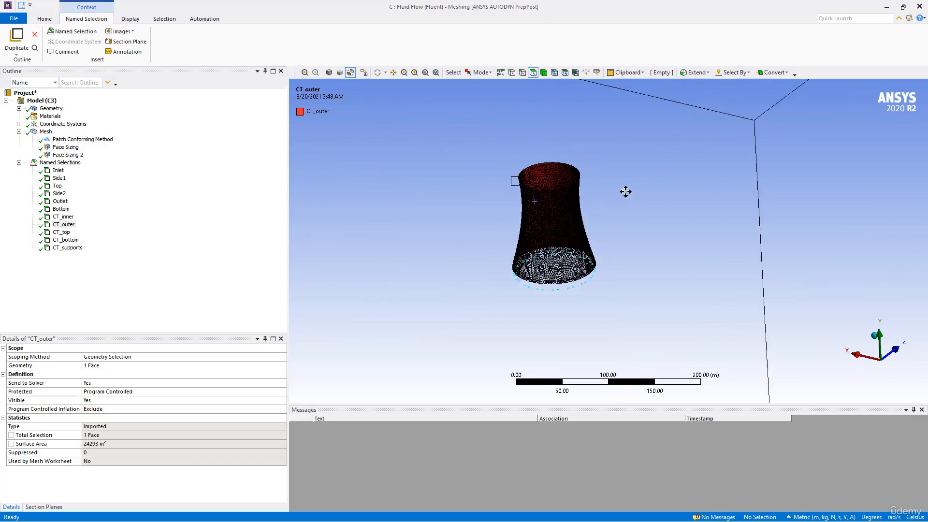
pyautogui.click(67, 226)
pyautogui.scroll(5, 438, 257)
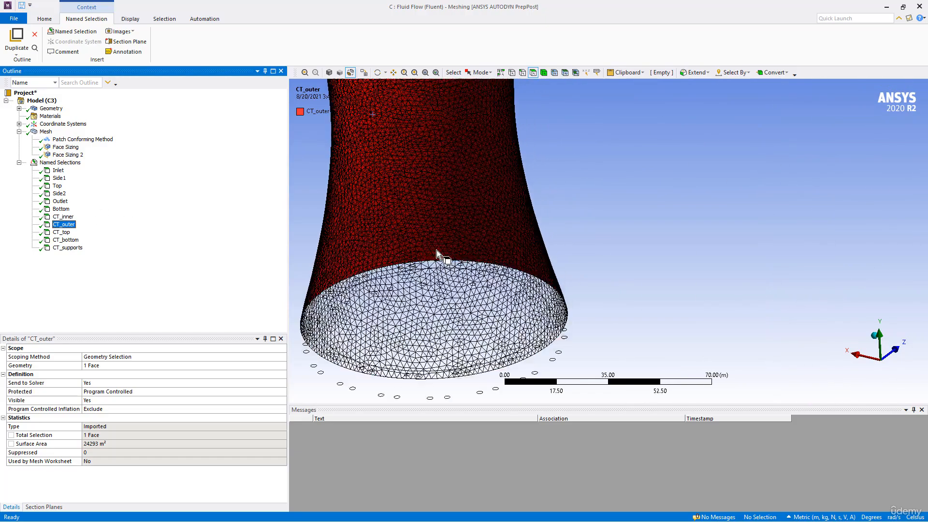
pyautogui.moveTo(435, 254); pyautogui.dragTo(476, 317, button='middle')
pyautogui.keyDown('ctrl'); pyautogui.moveTo(453, 275); pyautogui.dragTo(474, 227, button='middle'); pyautogui.keyUp('ctrl')
pyautogui.scroll(-3, 516, 219)
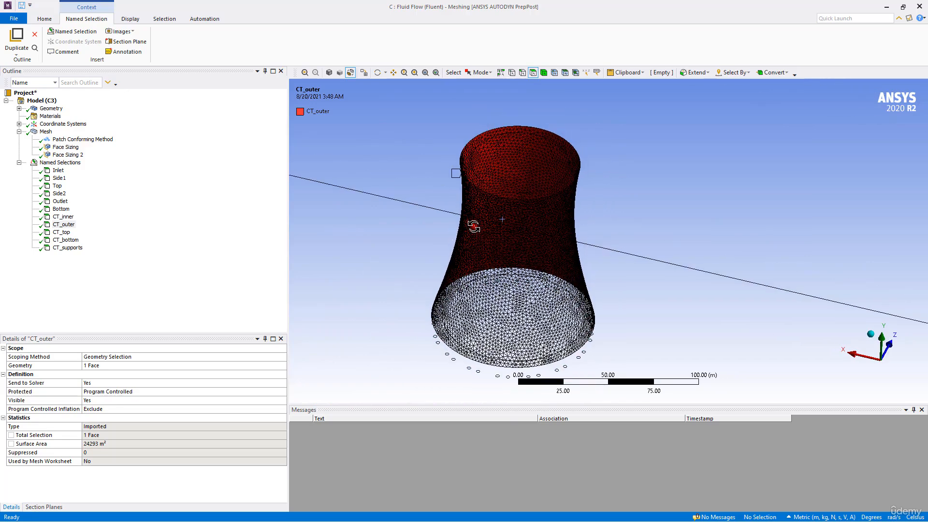
# Switch from wireframe to shaded display and examine the CT_outer mesh around the tower.
pyautogui.click(341, 73)
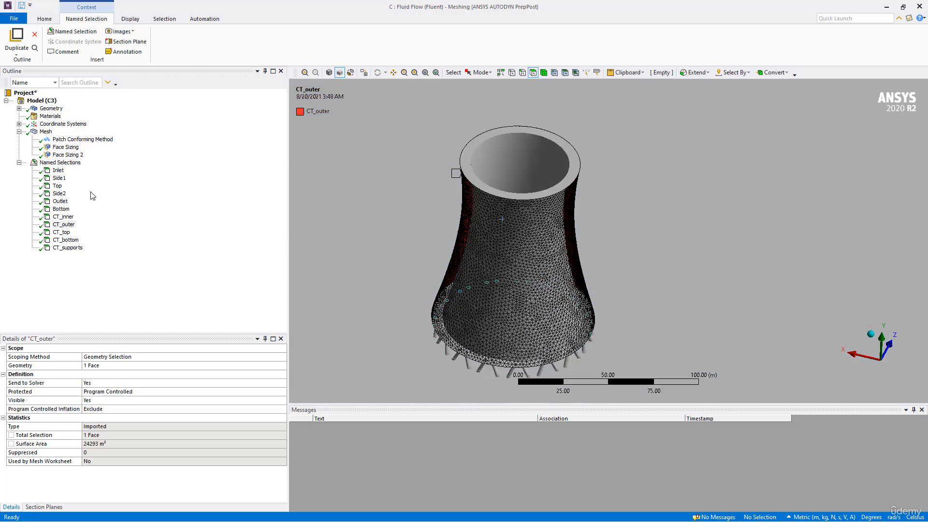
pyautogui.scroll(-5, 373, 213)
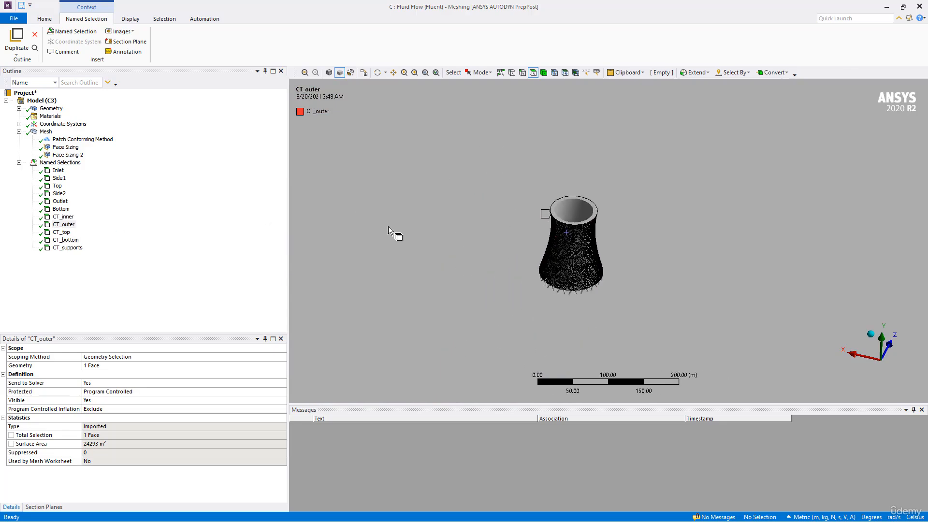
pyautogui.scroll(6, 428, 249)
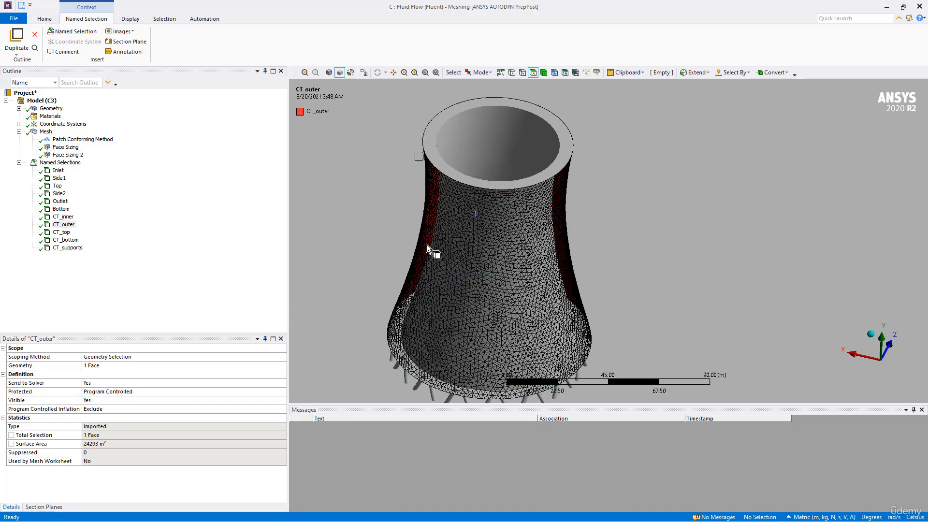
pyautogui.moveTo(427, 262); pyautogui.dragTo(356, 263, button='middle')
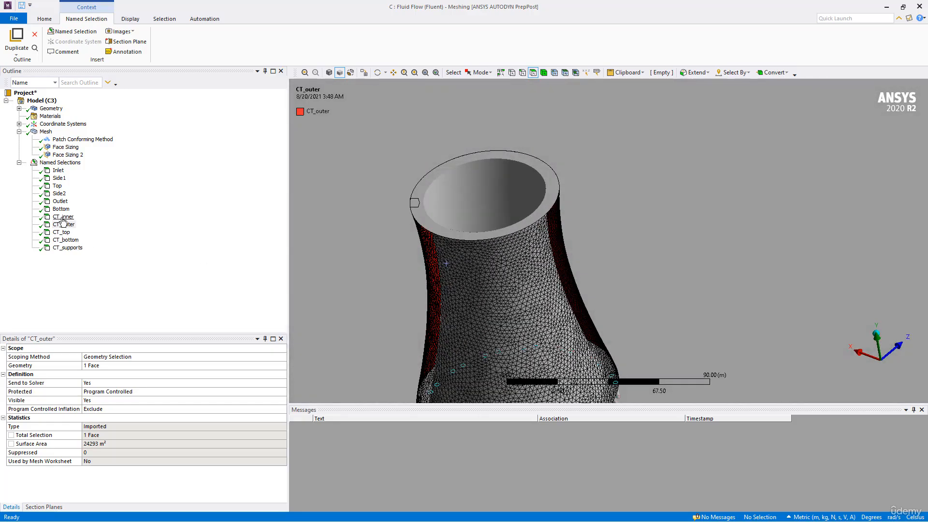
# Examine the surface mesh of the CT_inner and CT_top named selections.
pyautogui.click(64, 219)
pyautogui.moveTo(430, 217); pyautogui.dragTo(462, 263, button='middle')
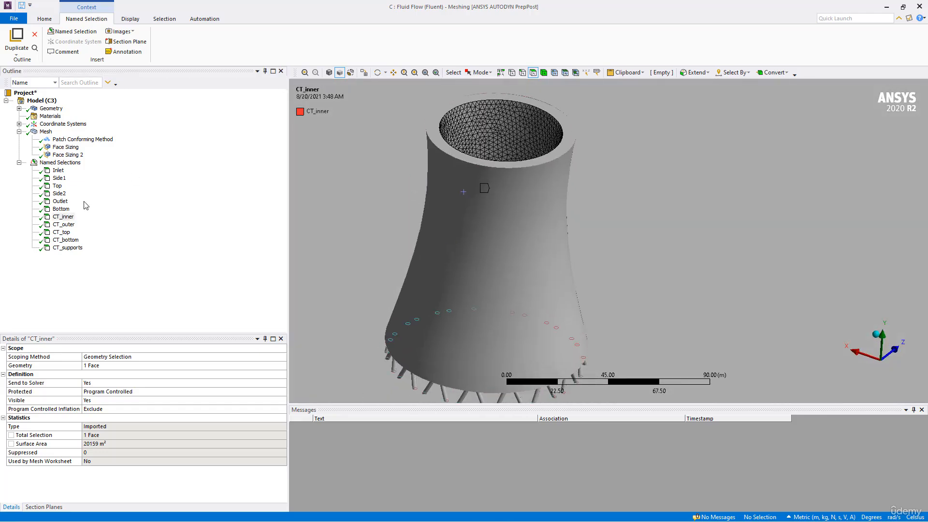
pyautogui.click(62, 233)
pyautogui.moveTo(369, 149); pyautogui.dragTo(480, 97, button='middle')
pyautogui.scroll(3, 454, 204)
pyautogui.scroll(-5, 456, 202)
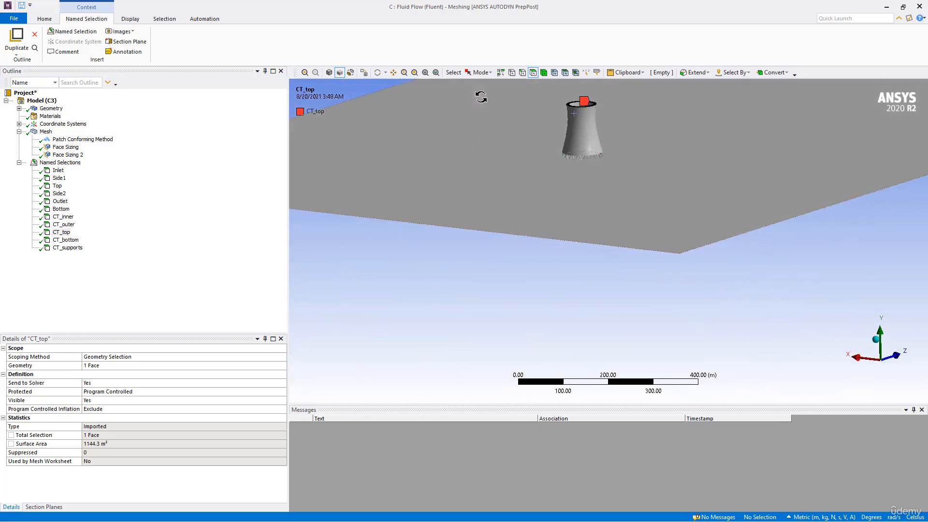
# Hide the ground face and the remaining vertical outer face of the domain to isolate the tower.
pyautogui.click(385, 158)
pyautogui.keyDown('ctrl'); pyautogui.moveTo(359, 111); pyautogui.dragTo(360, 147, button='middle'); pyautogui.keyUp('ctrl')
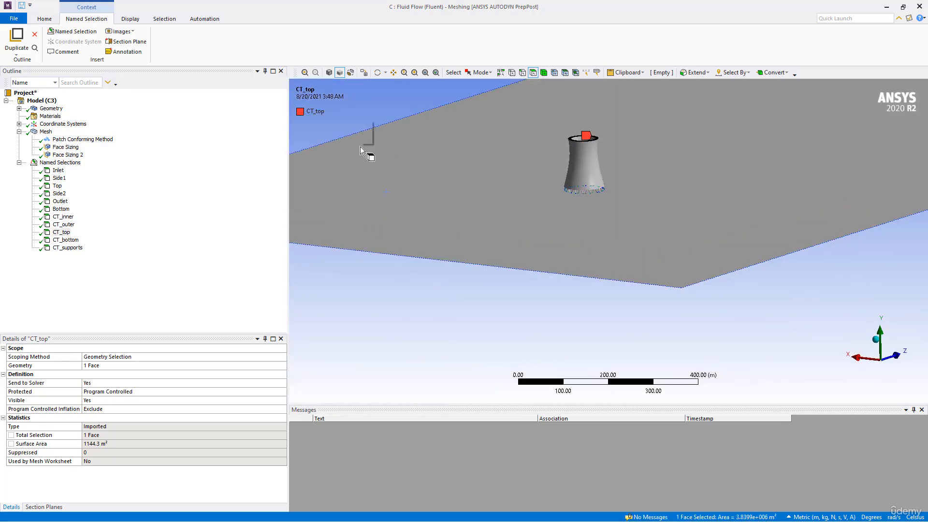
pyautogui.rightClick(443, 155)
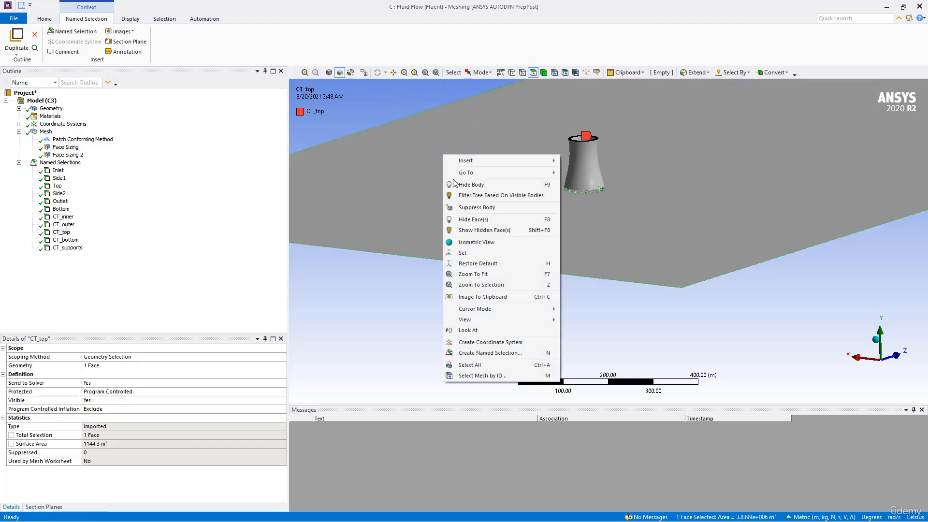
pyautogui.click(471, 220)
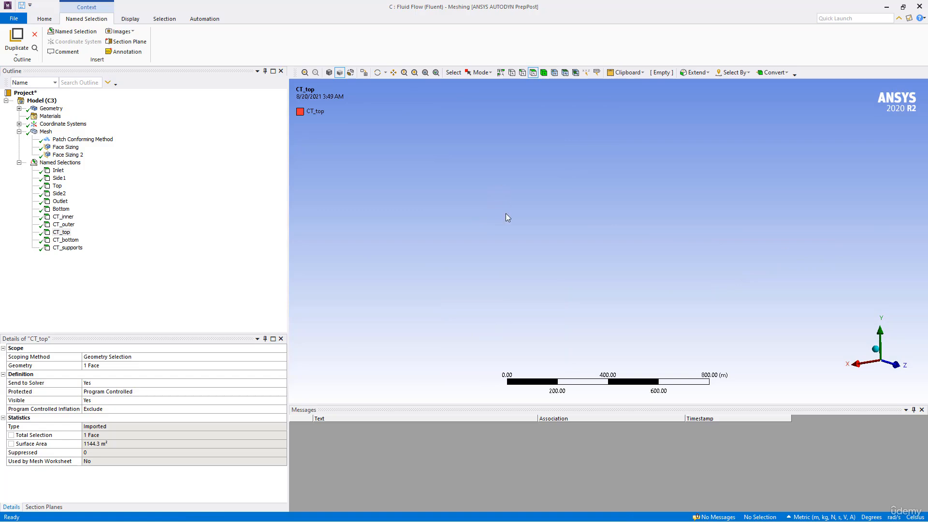
pyautogui.click(425, 72)
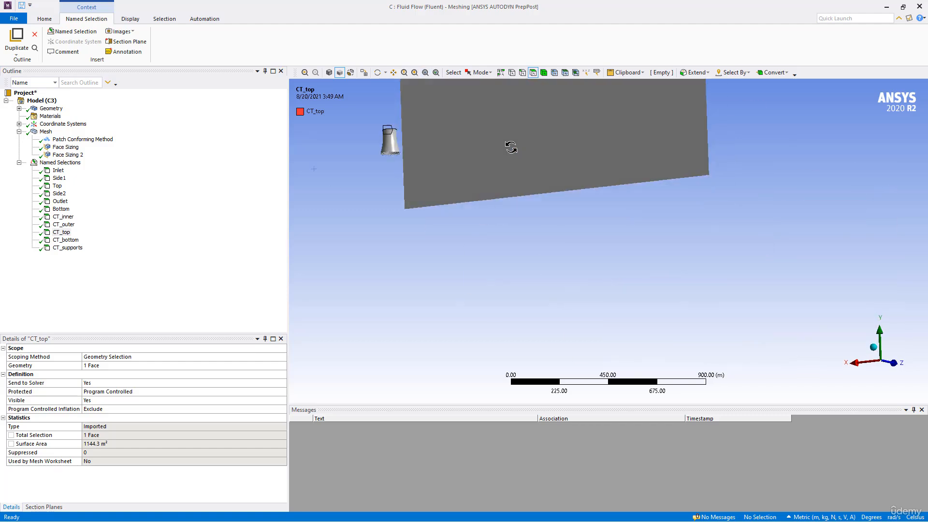
pyautogui.click(474, 137)
pyautogui.moveTo(453, 132); pyautogui.dragTo(507, 139, button='middle')
pyautogui.rightClick(468, 139)
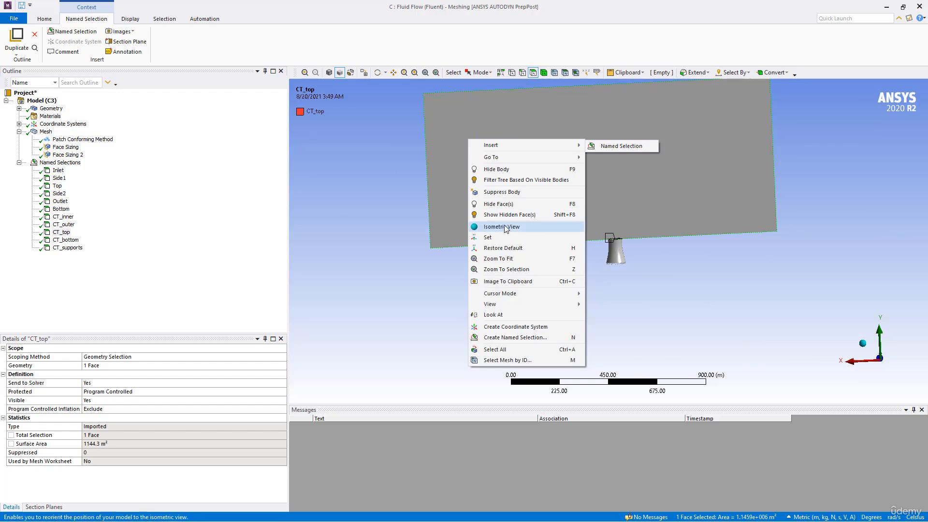
pyautogui.click(503, 205)
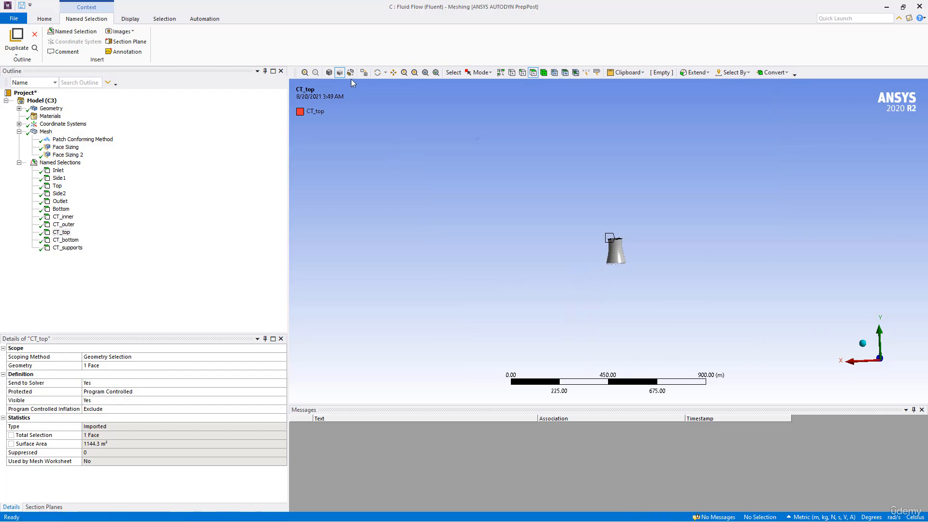
# Examine the CT_bottom mesh around the support columns at the underside of the tower.
pyautogui.click(425, 73)
pyautogui.moveTo(466, 151); pyautogui.dragTo(549, 244, button='middle')
pyautogui.scroll(8, 576, 223)
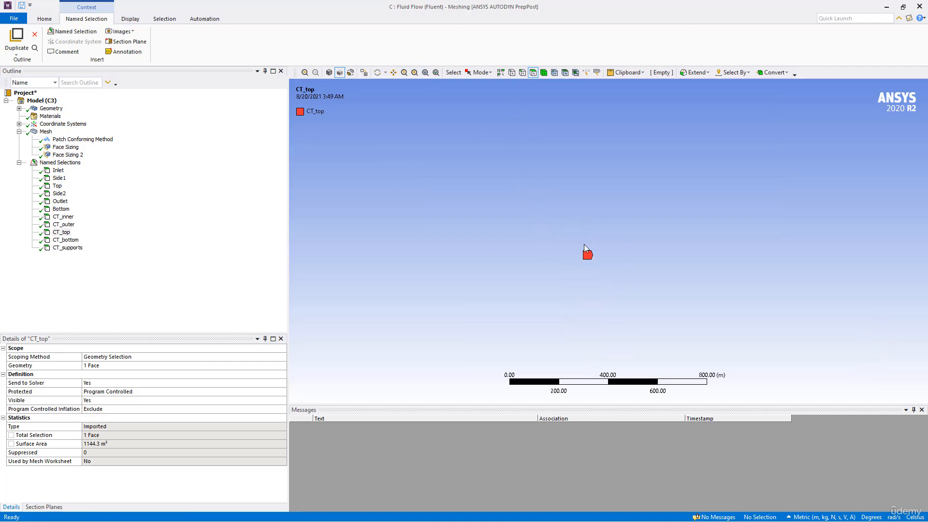
pyautogui.scroll(1, 575, 248)
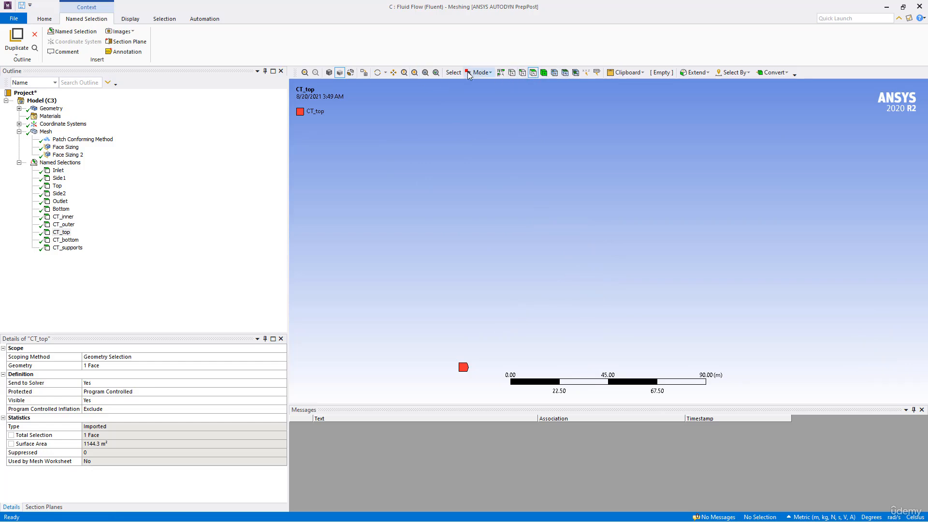
pyautogui.click(424, 74)
pyautogui.scroll(5, 584, 222)
pyautogui.keyDown('ctrl'); pyautogui.moveTo(598, 281); pyautogui.dragTo(554, 196, button='middle'); pyautogui.keyUp('ctrl')
pyautogui.scroll(1, 585, 261)
pyautogui.scroll(3, 586, 262)
pyautogui.scroll(3, 552, 259)
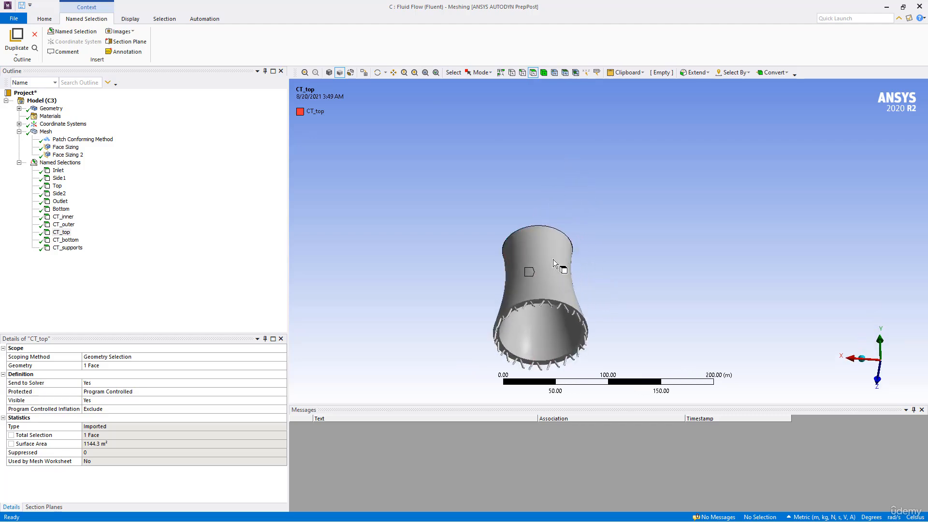
pyautogui.click(76, 240)
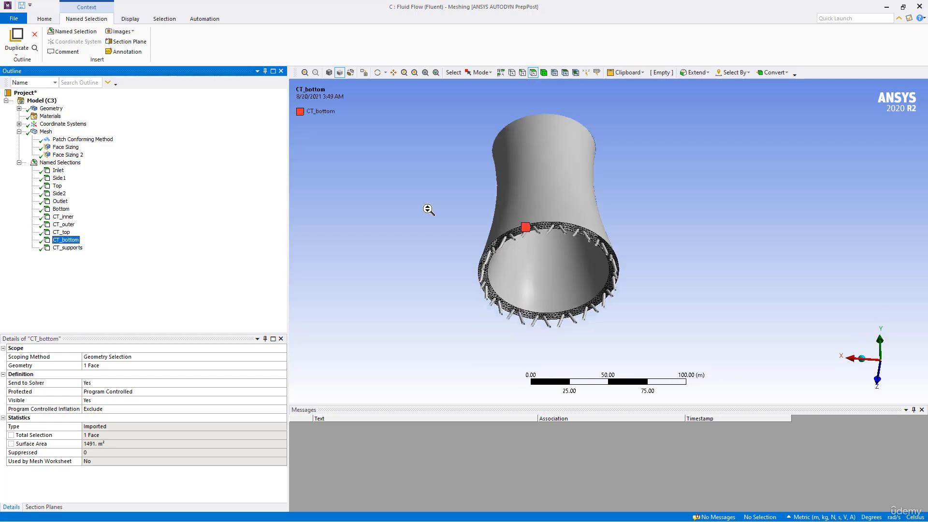
pyautogui.keyDown('ctrl'); pyautogui.moveTo(387, 197); pyautogui.dragTo(488, 143, button='middle'); pyautogui.keyUp('ctrl')
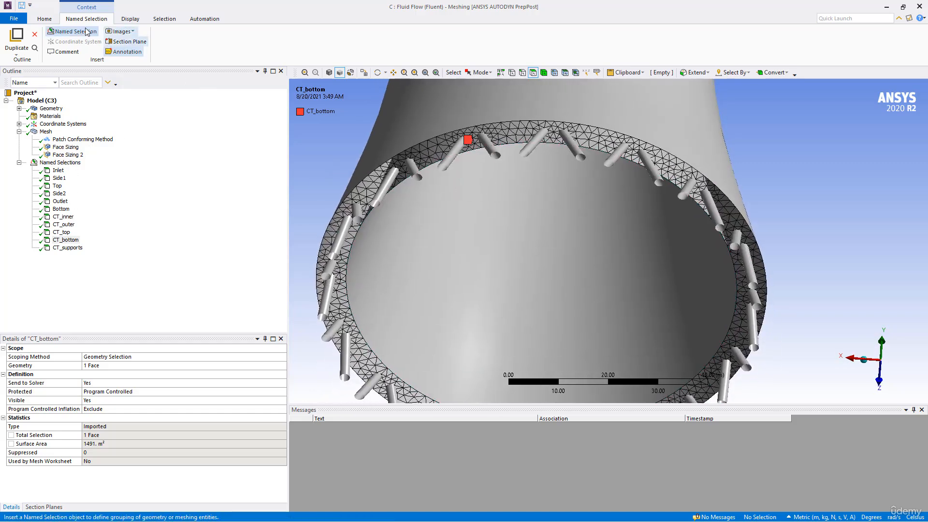
# Examine the ground mesh around the column footprints beneath the tower.
pyautogui.click(46, 132)
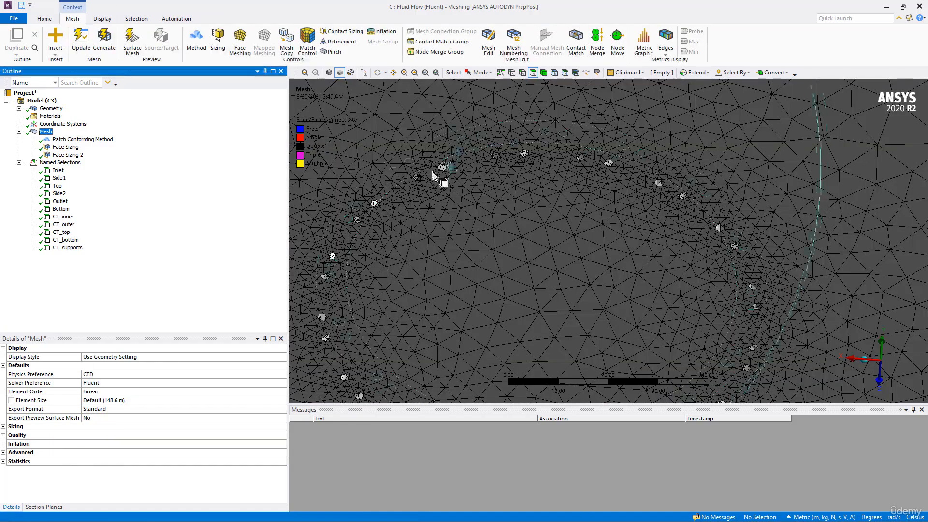
pyautogui.scroll(3, 441, 199)
pyautogui.scroll(-5, 441, 199)
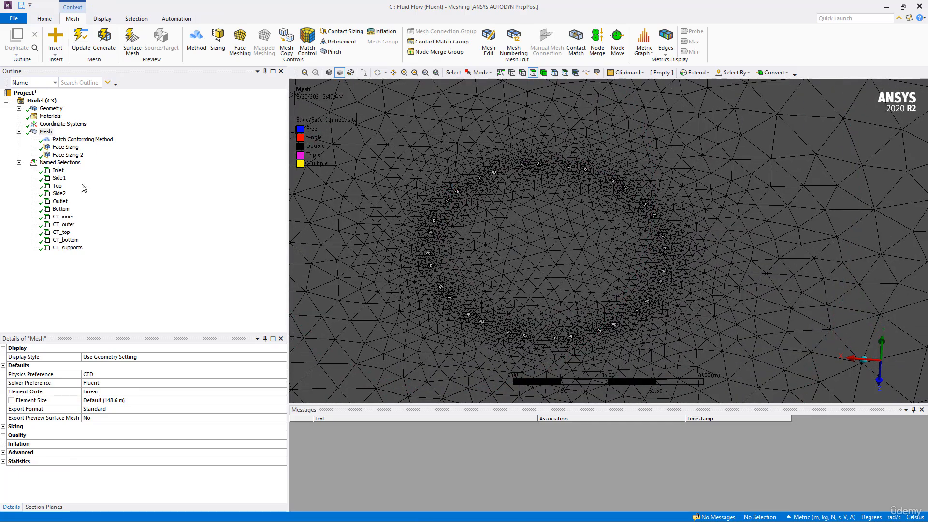
pyautogui.click(255, 357)
pyautogui.click(282, 358)
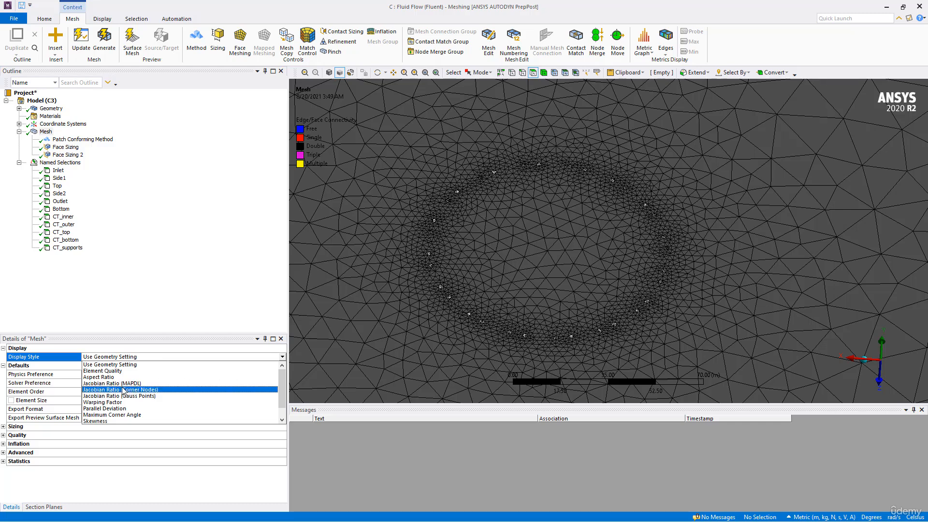
pyautogui.click(138, 305)
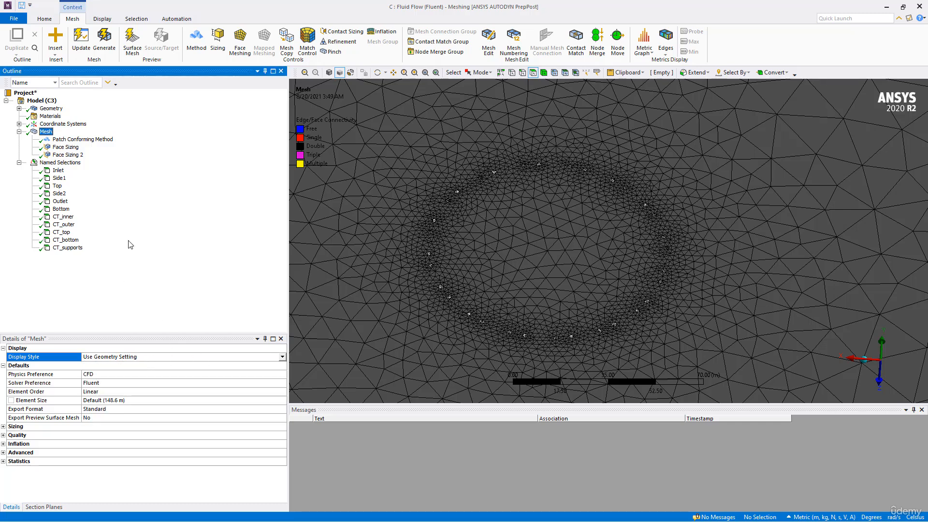
# Add a mesh sizing scoped to the CT_supports named selection with an element size of 0.5 m and generate the mesh.
pyautogui.click(217, 41)
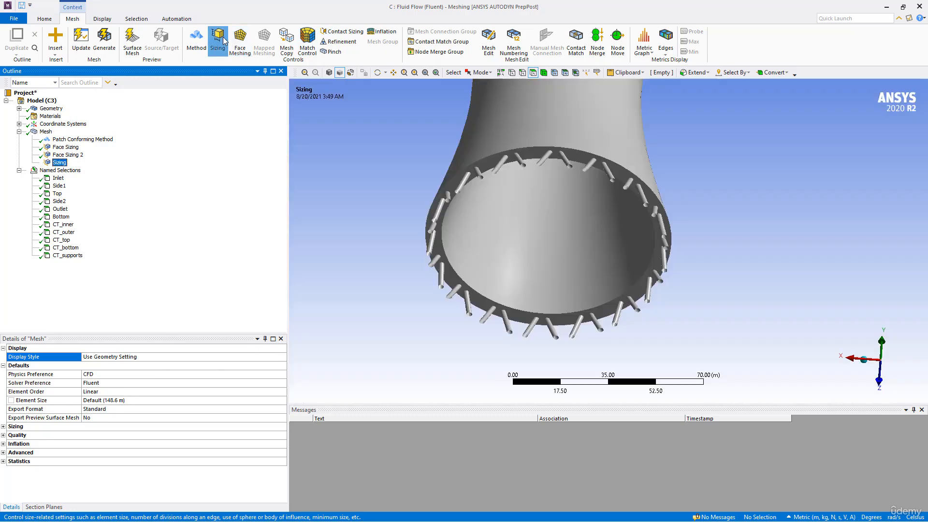
pyautogui.click(255, 358)
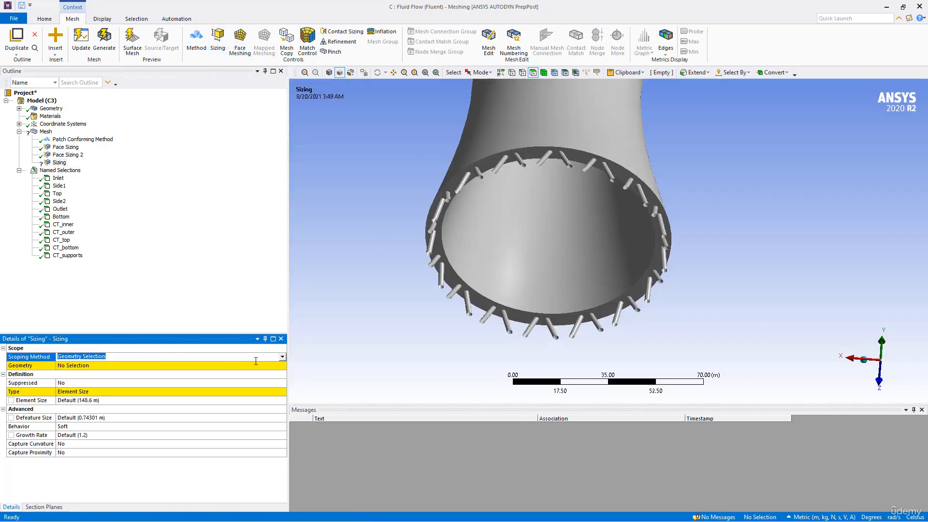
pyautogui.click(282, 358)
pyautogui.click(261, 373)
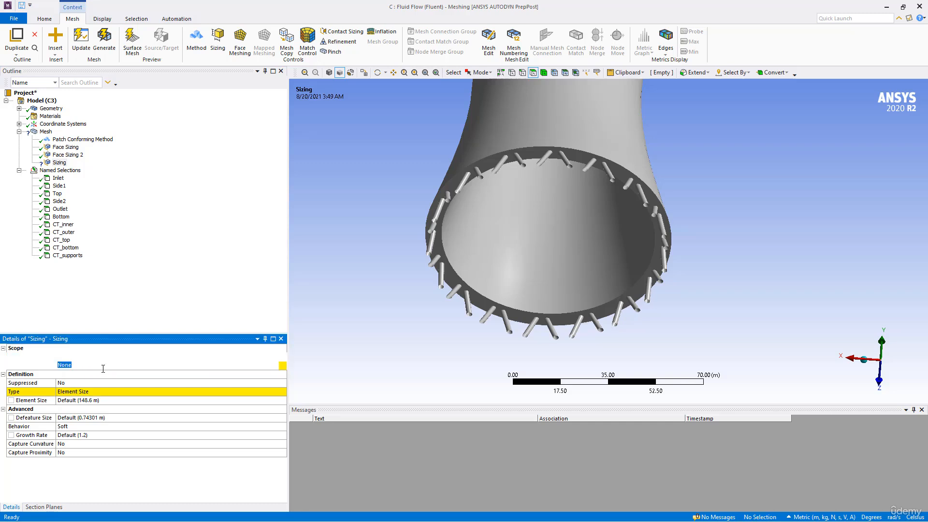
pyautogui.click(148, 366)
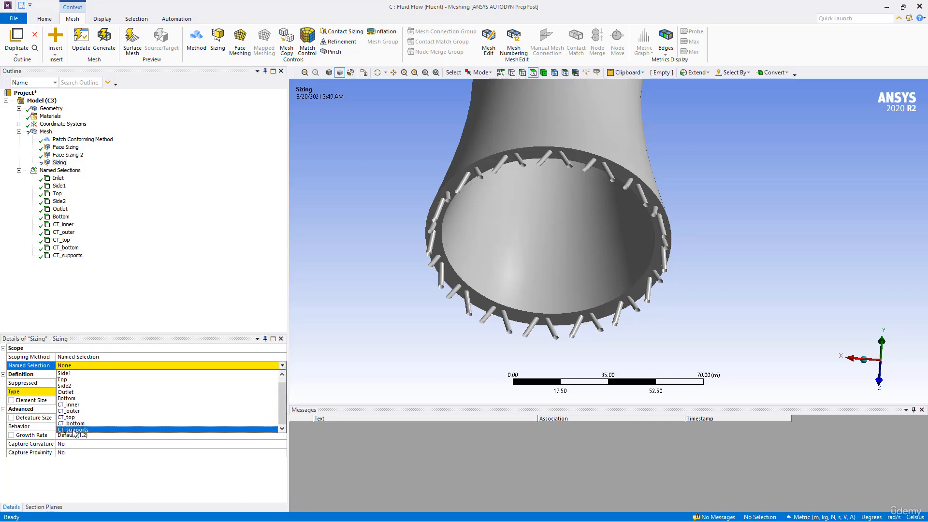
pyautogui.click(74, 430)
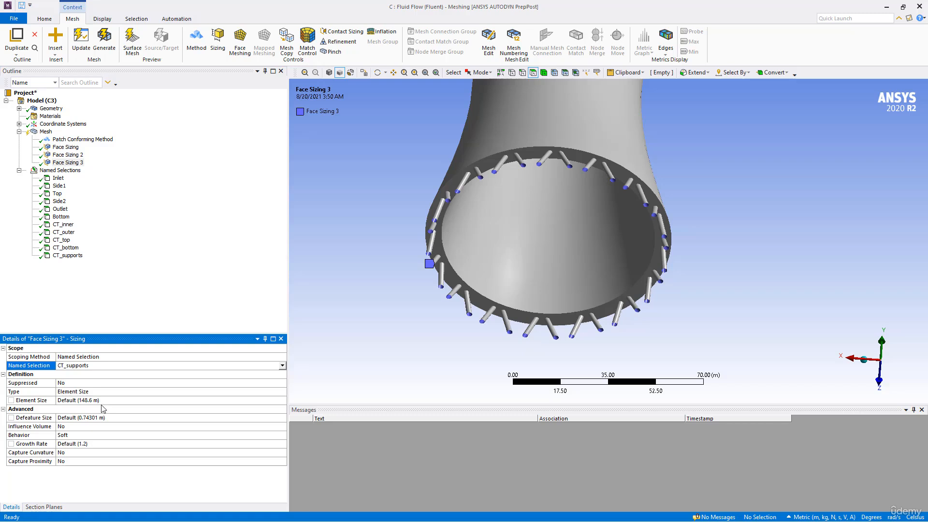
pyautogui.click(102, 403)
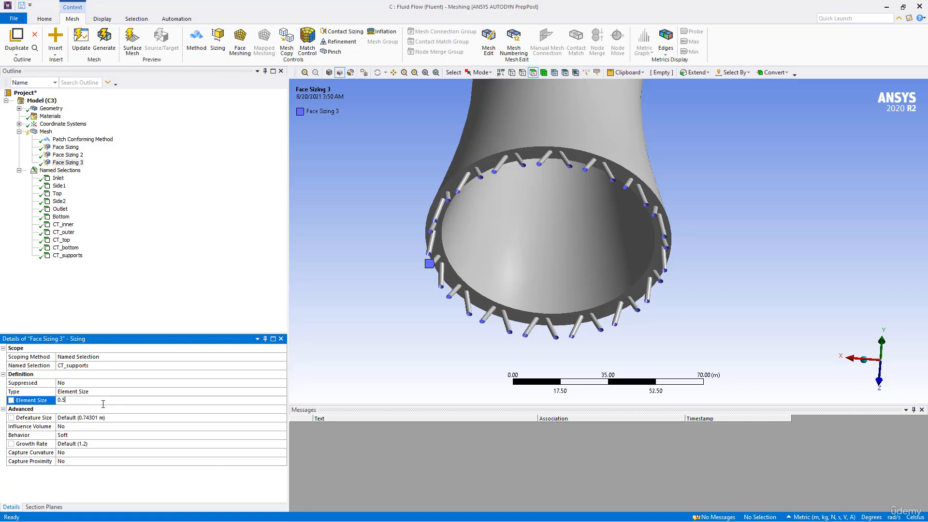
pyautogui.click(104, 41)
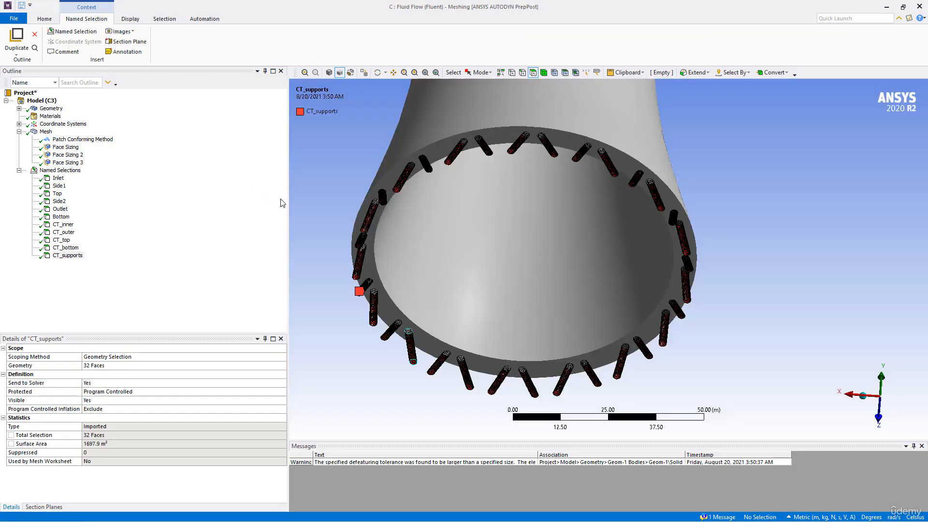
# Examine the CT_supports surface mesh on the columns under the tower rim.
pyautogui.moveTo(408, 331); pyautogui.dragTo(596, 351, button='middle')
pyautogui.scroll(5, 594, 349)
pyautogui.keyDown('ctrl'); pyautogui.moveTo(558, 284); pyautogui.dragTo(517, 248, button='middle'); pyautogui.keyUp('ctrl')
pyautogui.keyDown('ctrl'); pyautogui.moveTo(518, 247); pyautogui.dragTo(616, 147, button='middle'); pyautogui.keyUp('ctrl')
pyautogui.scroll(5, 474, 309)
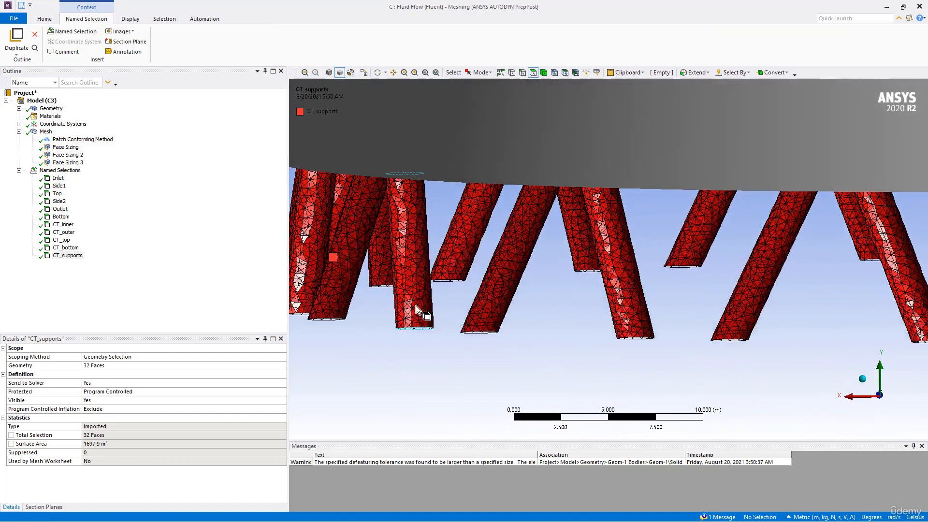
pyautogui.keyDown('ctrl'); pyautogui.moveTo(422, 312); pyautogui.dragTo(601, 257, button='middle'); pyautogui.keyUp('ctrl')
pyautogui.scroll(5, 512, 289)
pyautogui.moveTo(489, 277); pyautogui.dragTo(499, 277, button='middle')
pyautogui.scroll(-8, 500, 277)
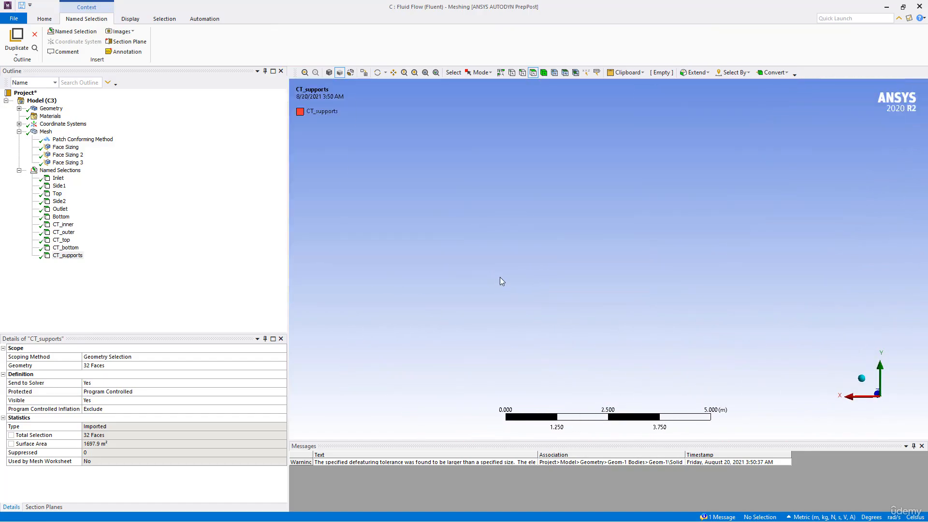
pyautogui.scroll(-3, 513, 269)
pyautogui.keyDown('ctrl'); pyautogui.moveTo(597, 268); pyautogui.dragTo(389, 245, button='middle'); pyautogui.keyUp('ctrl')
pyautogui.keyDown('ctrl'); pyautogui.moveTo(653, 252); pyautogui.dragTo(486, 227, button='middle'); pyautogui.keyUp('ctrl')
pyautogui.scroll(4, 563, 290)
pyautogui.scroll(2, 566, 293)
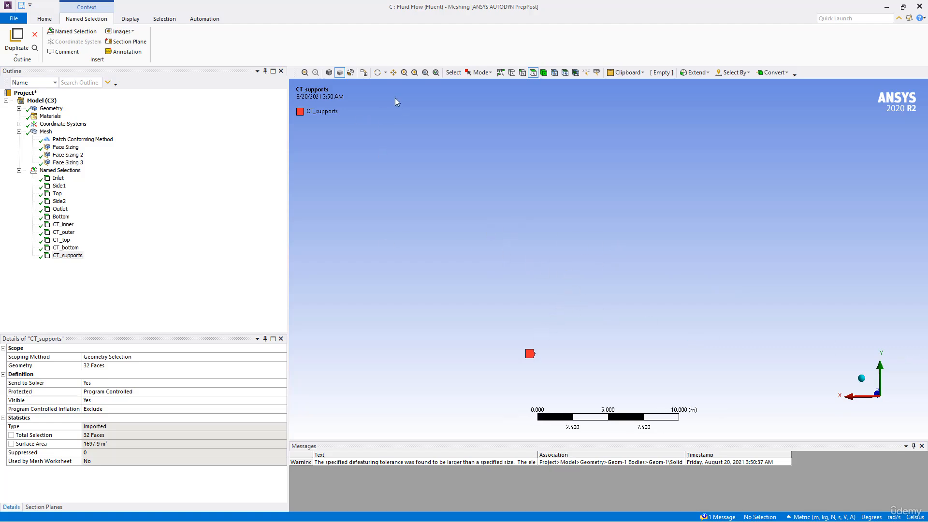
pyautogui.click(415, 73)
pyautogui.scroll(5, 590, 346)
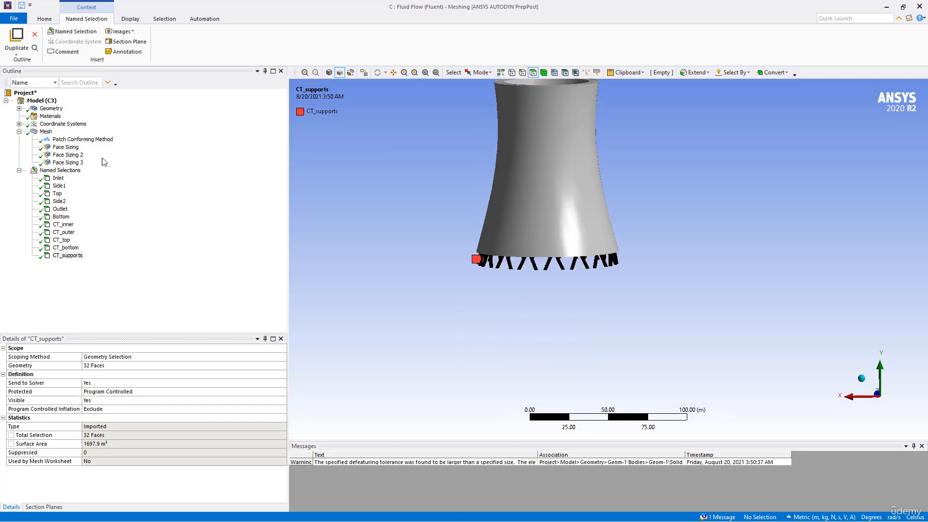
# Set the element size of the CT_supports face sizing to 0.2 m.
pyautogui.click(63, 163)
pyautogui.click(77, 400)
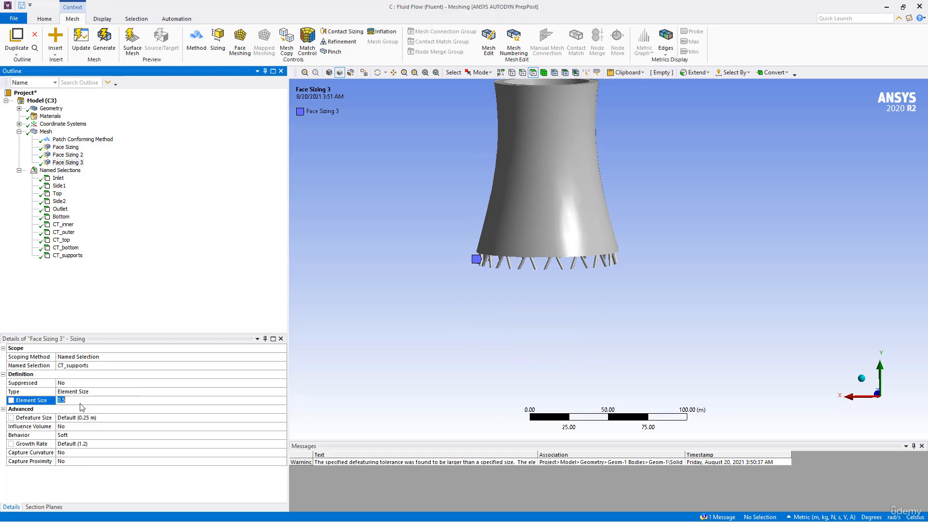
pyautogui.write('0')
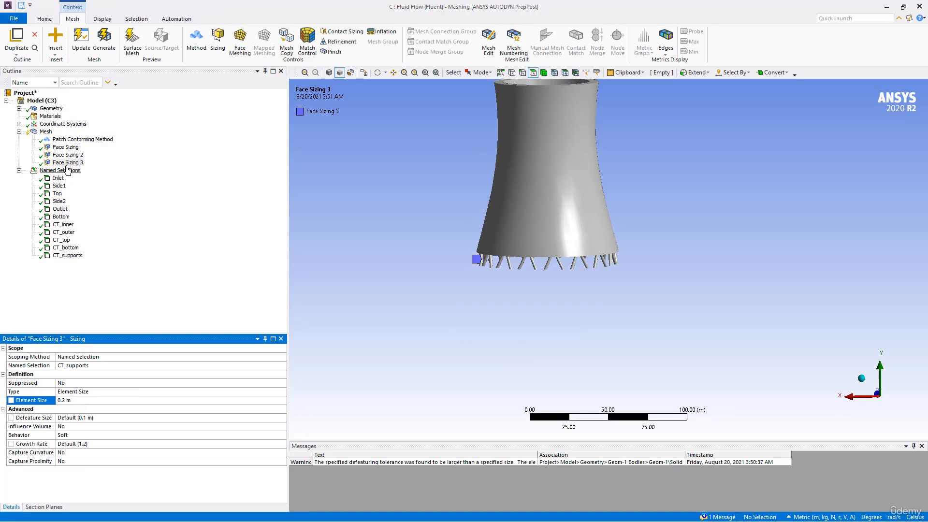
# Set the global mesh defeature size to 0.1 m and regenerate the mesh.
pyautogui.click(47, 132)
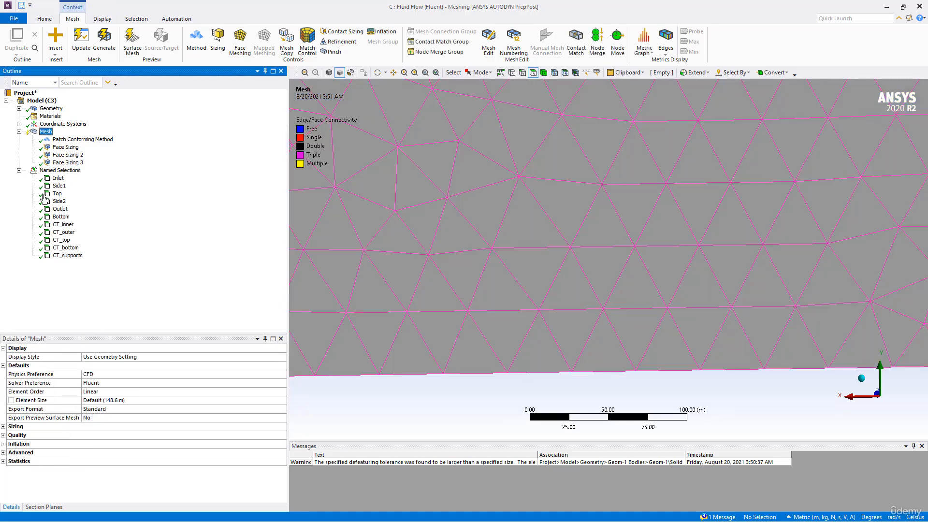
pyautogui.click(4, 427)
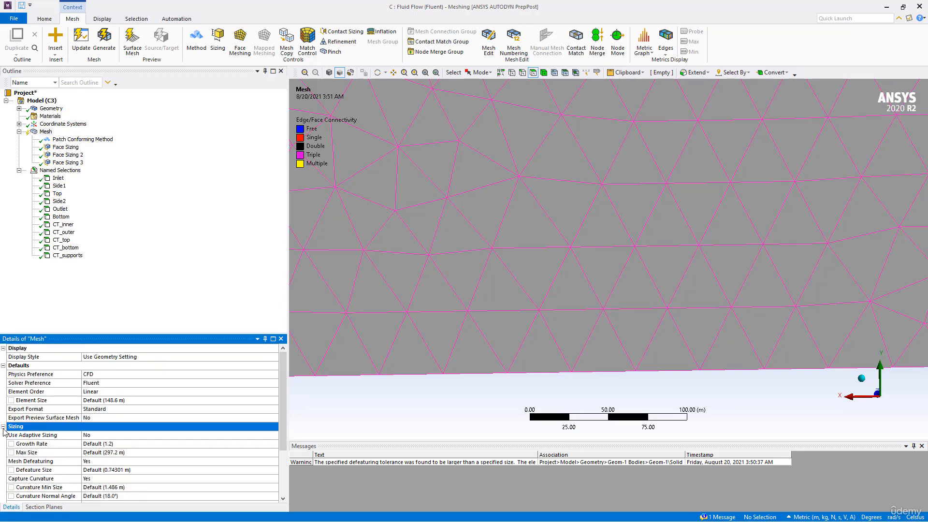
pyautogui.scroll(-2, 6, 432)
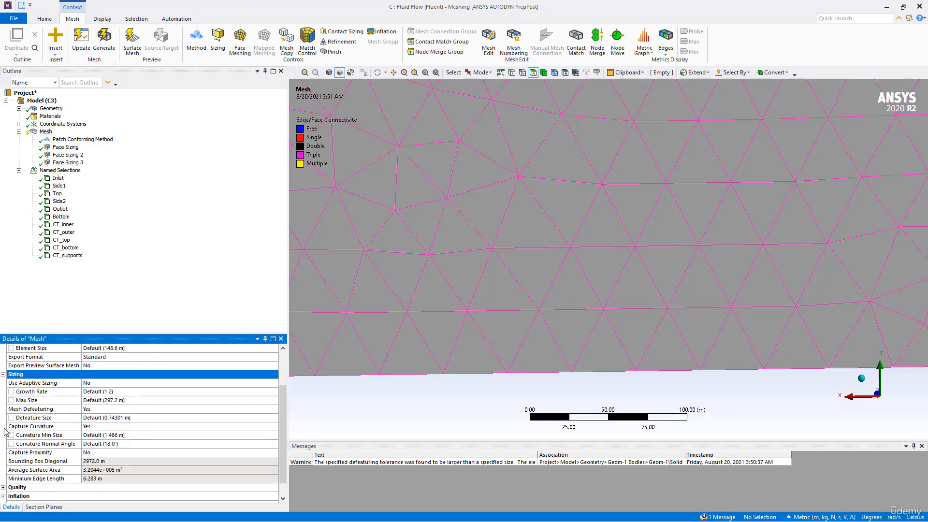
pyautogui.click(123, 418)
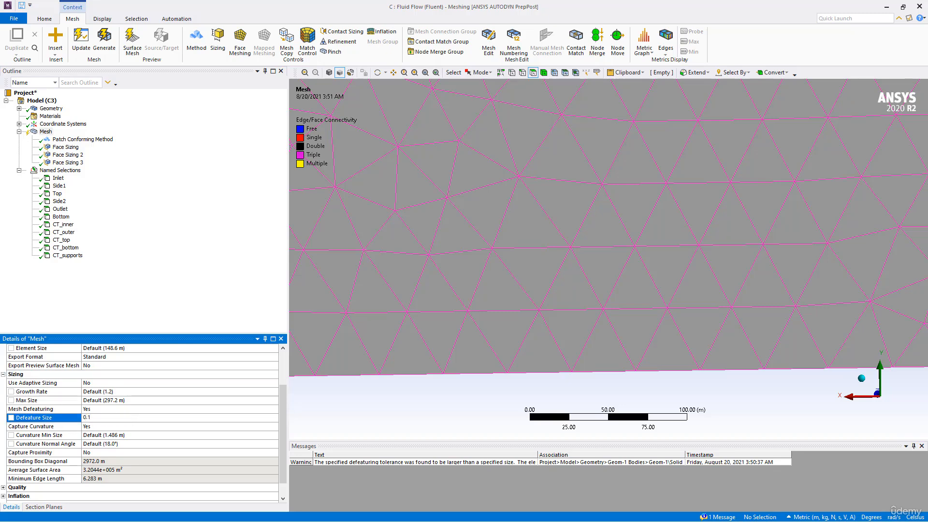
pyautogui.write('0.1')
pyautogui.press('Return')
pyautogui.click(110, 51)
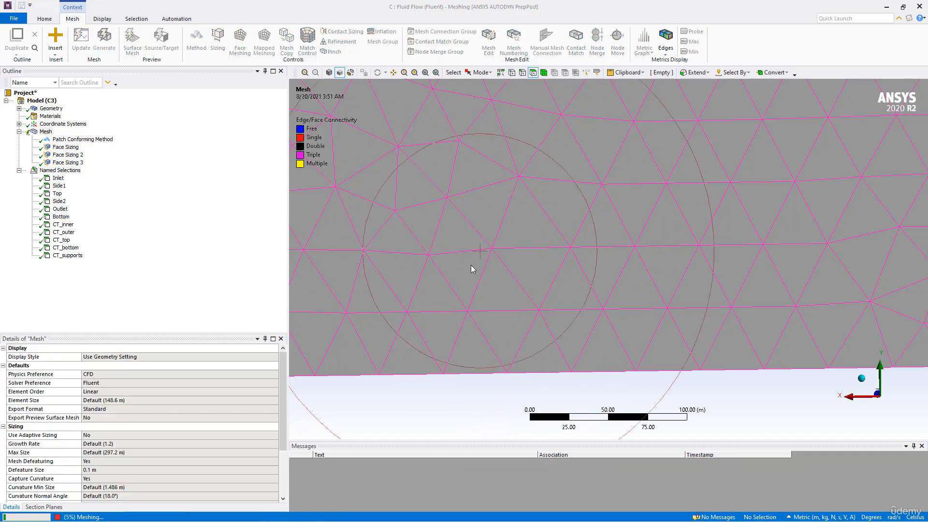
# Inspect the CT_supports columns around the tower base while the mesh is generating.
pyautogui.scroll(-10, 467, 261)
pyautogui.moveTo(453, 272)
pyautogui.mouseDown(button='middle')
pyautogui.moveTo(489, 280)
pyautogui.moveTo(464, 244)
pyautogui.moveTo(440, 275)
pyautogui.mouseUp(button='middle')
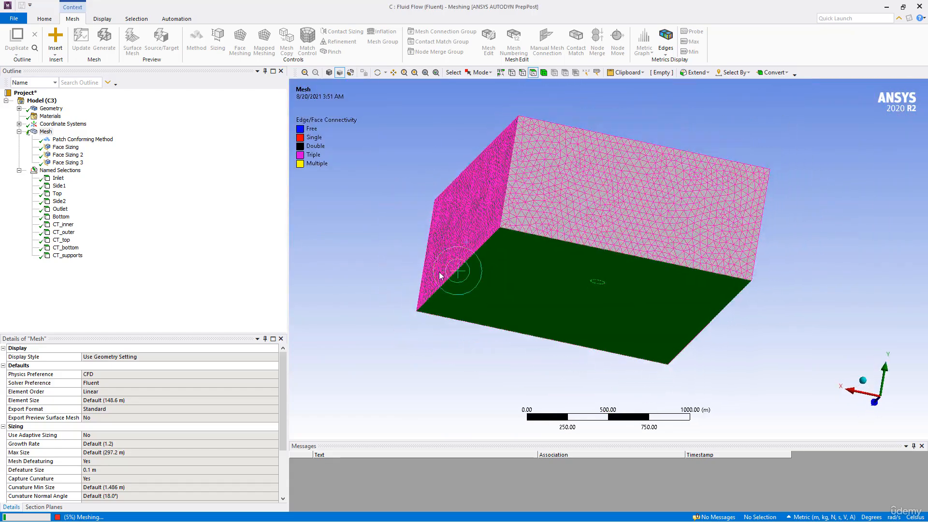
pyautogui.click(64, 256)
pyautogui.scroll(6, 566, 294)
pyautogui.scroll(4, 604, 361)
pyautogui.moveTo(564, 364); pyautogui.dragTo(569, 282, button='middle')
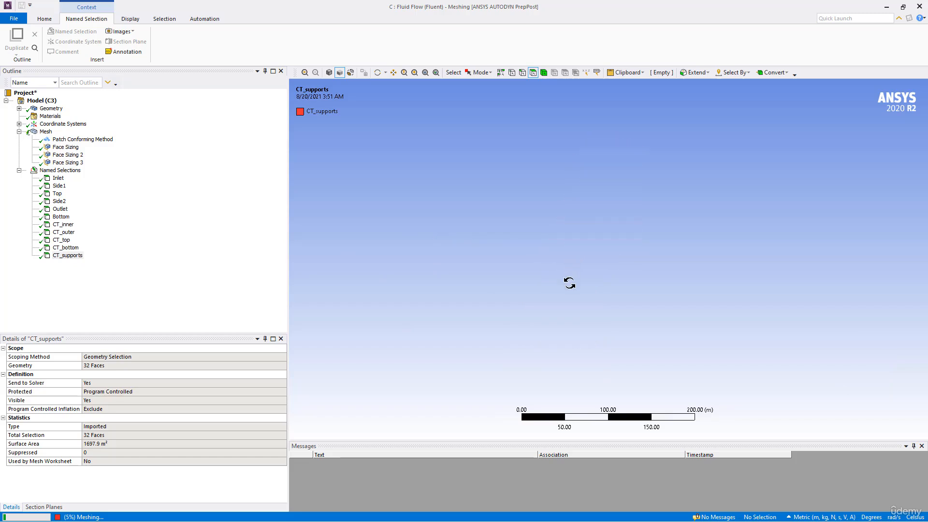
pyautogui.click(425, 72)
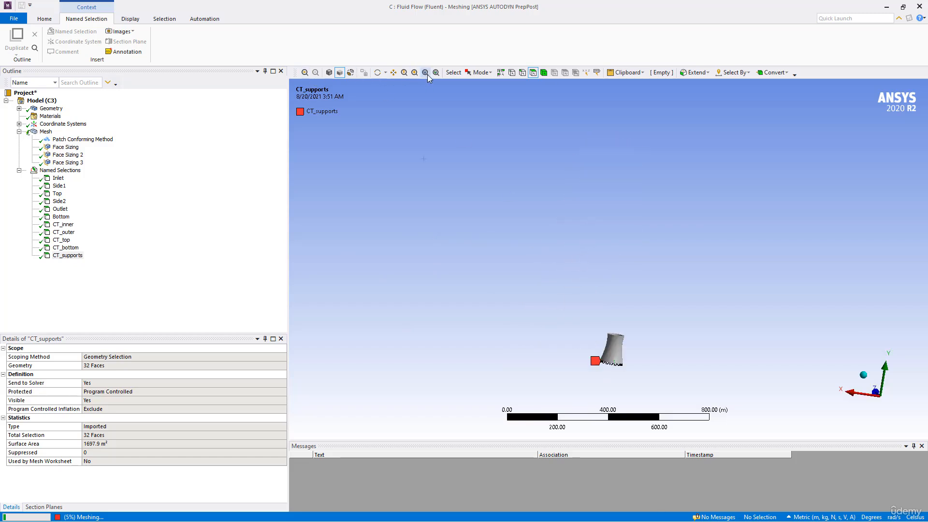
pyautogui.scroll(8, 633, 289)
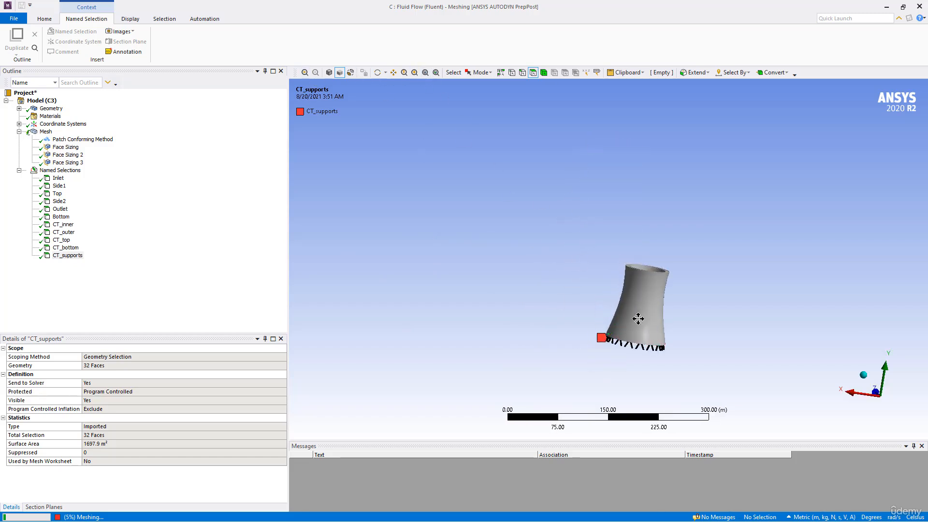
pyautogui.scroll(10, 585, 269)
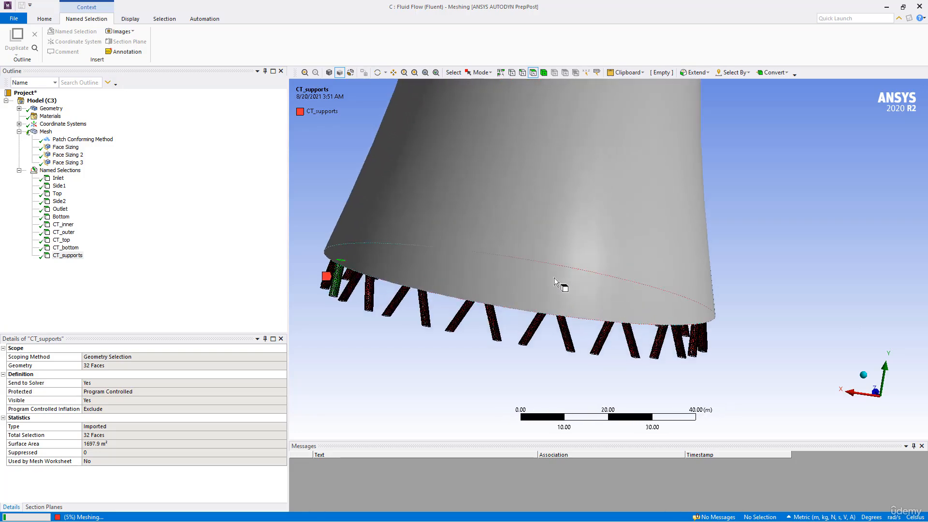
pyautogui.moveTo(604, 226); pyautogui.dragTo(528, 242, button='middle')
pyautogui.scroll(5, 551, 261)
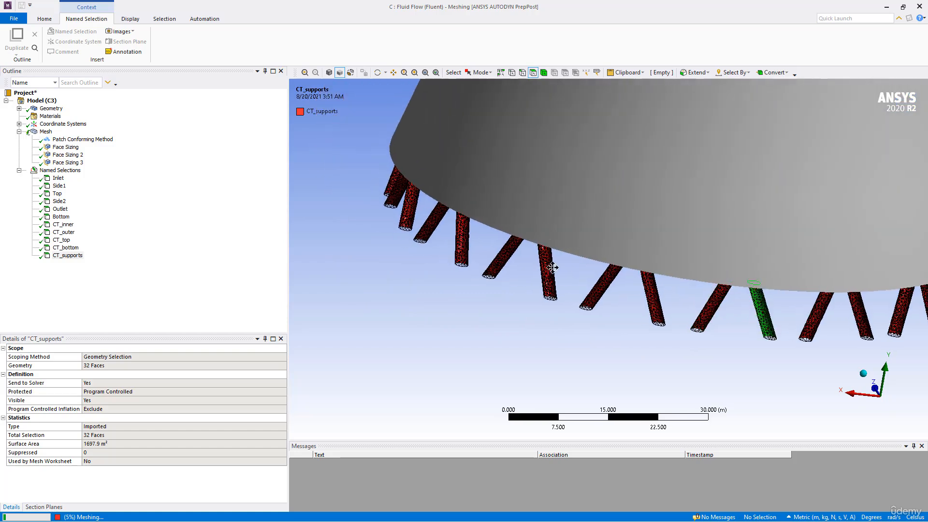
pyautogui.scroll(2, 548, 264)
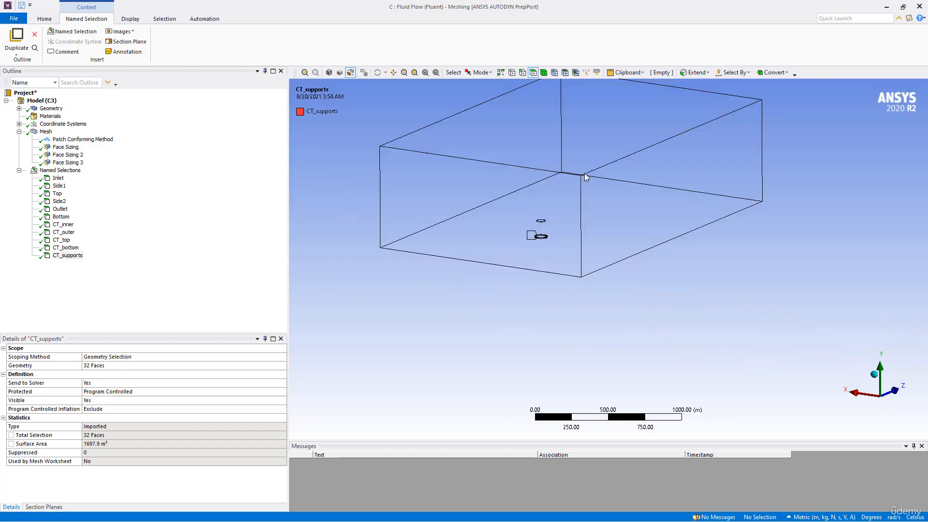
# Examine the regenerated CT_supports mesh on individual support columns up close.
pyautogui.click(414, 73)
pyautogui.moveTo(515, 217); pyautogui.dragTo(575, 263)
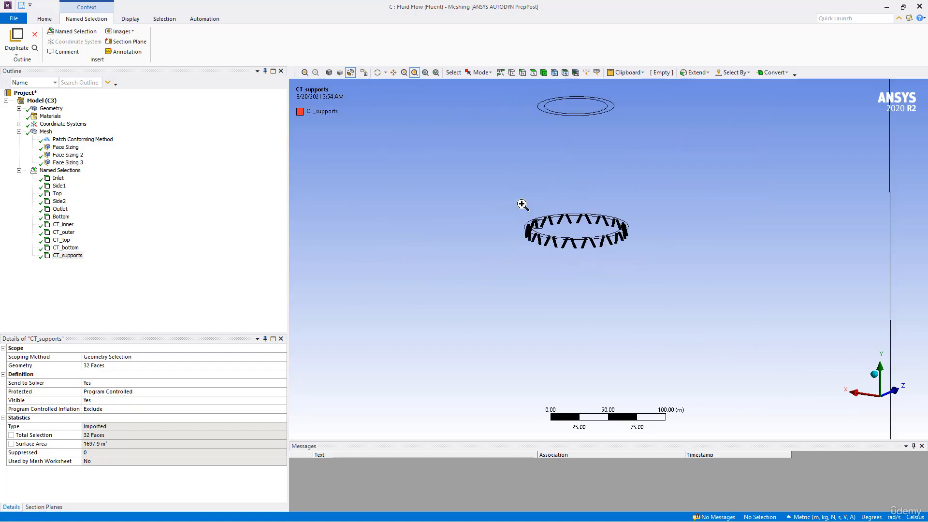
pyautogui.moveTo(508, 182); pyautogui.dragTo(634, 279)
pyautogui.moveTo(428, 186); pyautogui.dragTo(578, 354)
pyautogui.moveTo(520, 230); pyautogui.dragTo(597, 330)
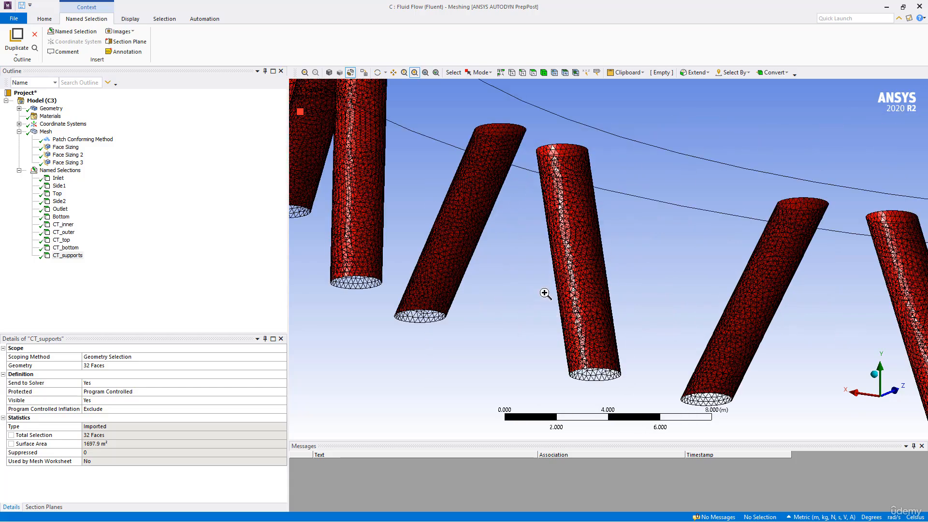
pyautogui.scroll(4, 537, 321)
pyautogui.scroll(-3, 536, 321)
# Examine the regenerated mesh on the CT_bottom and CT_top ring faces.
pyautogui.click(68, 248)
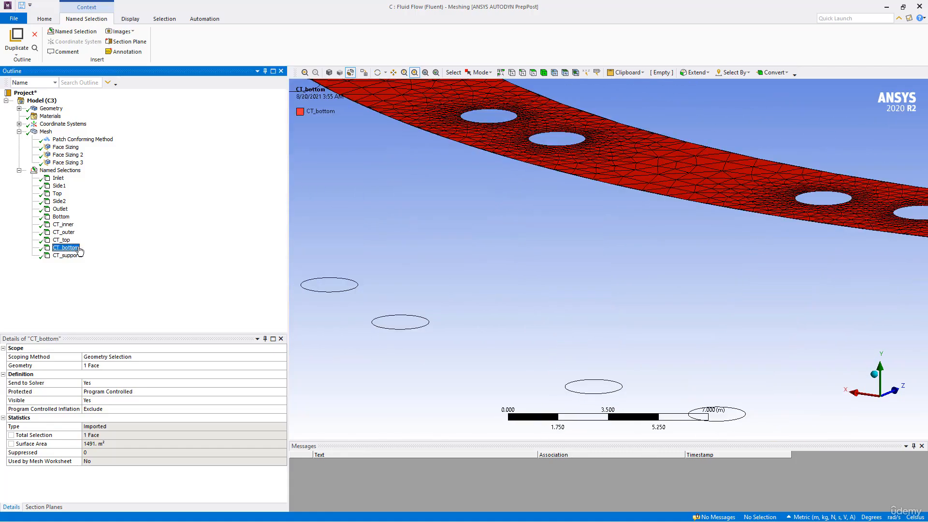
pyautogui.scroll(-5, 387, 261)
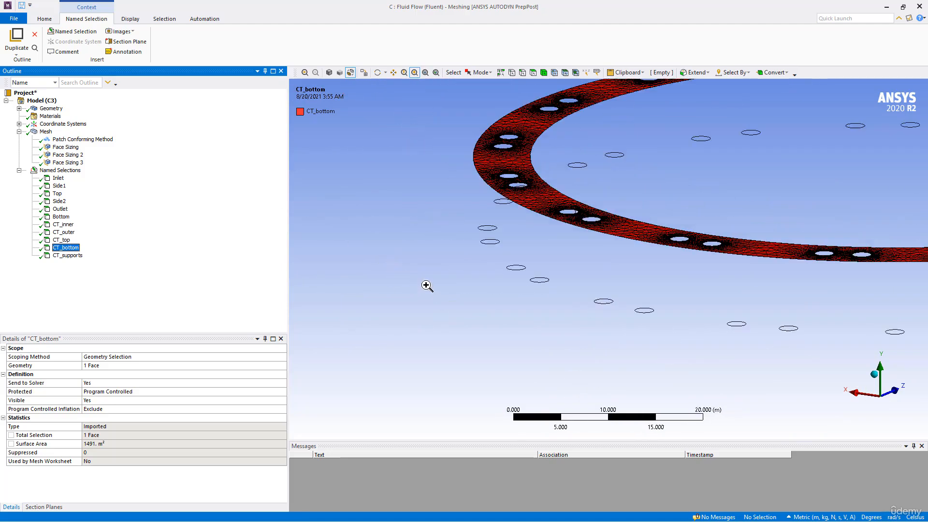
pyautogui.click(62, 240)
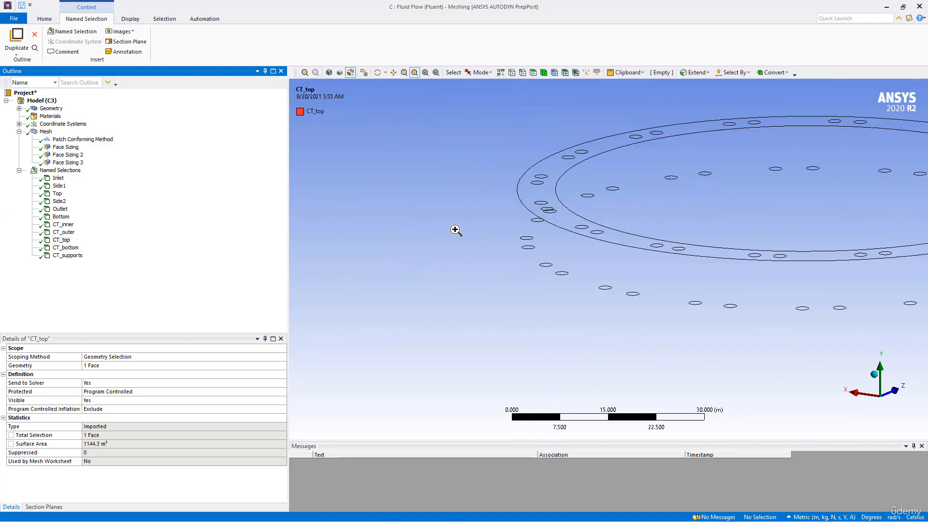
pyautogui.scroll(-4, 536, 216)
pyautogui.scroll(-5, 505, 218)
pyautogui.keyDown('ctrl'); pyautogui.moveTo(530, 216); pyautogui.dragTo(441, 347, button='middle'); pyautogui.keyUp('ctrl')
pyautogui.scroll(5, 485, 285)
pyautogui.moveTo(469, 276); pyautogui.dragTo(467, 294, button='middle')
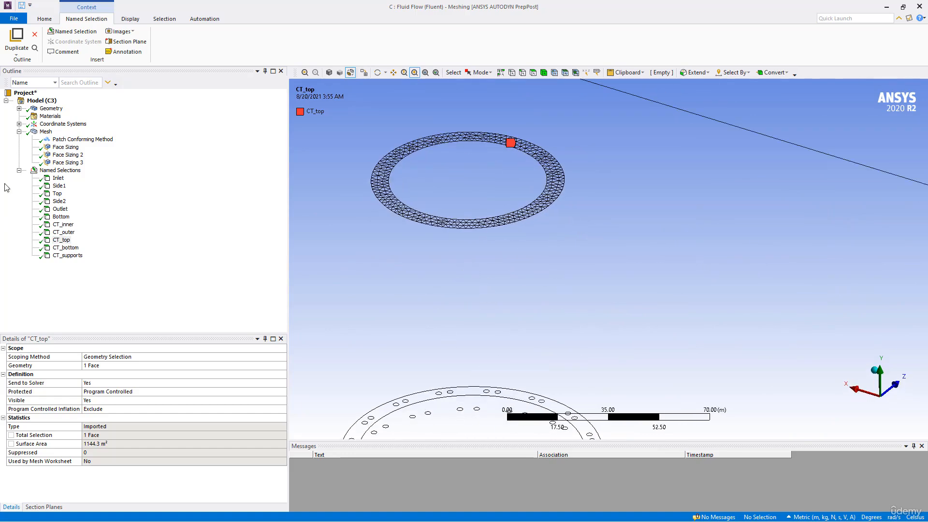
# Compare the regenerated surface mesh on the CT_outer and CT_inner tower shell faces.
pyautogui.click(64, 233)
pyautogui.moveTo(438, 268); pyautogui.dragTo(437, 295, button='middle')
pyautogui.click(65, 225)
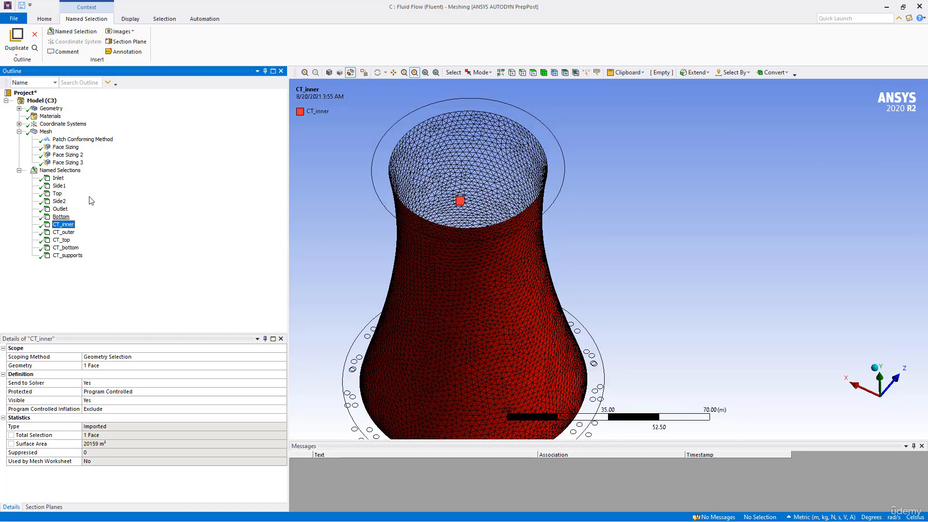
pyautogui.click(65, 232)
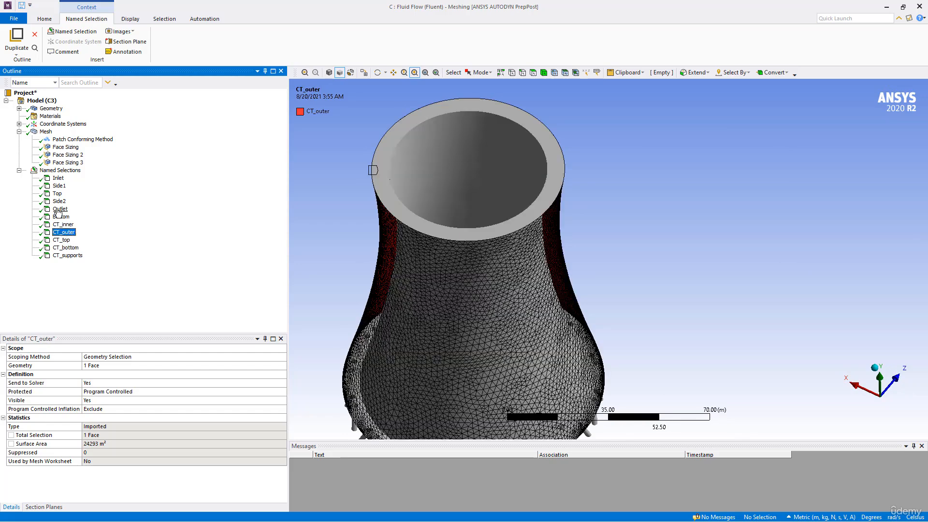
# Inspect the mesh on the Top domain face, fitting the whole face in view.
pyautogui.click(58, 210)
pyautogui.click(57, 194)
pyautogui.scroll(-10, 372, 255)
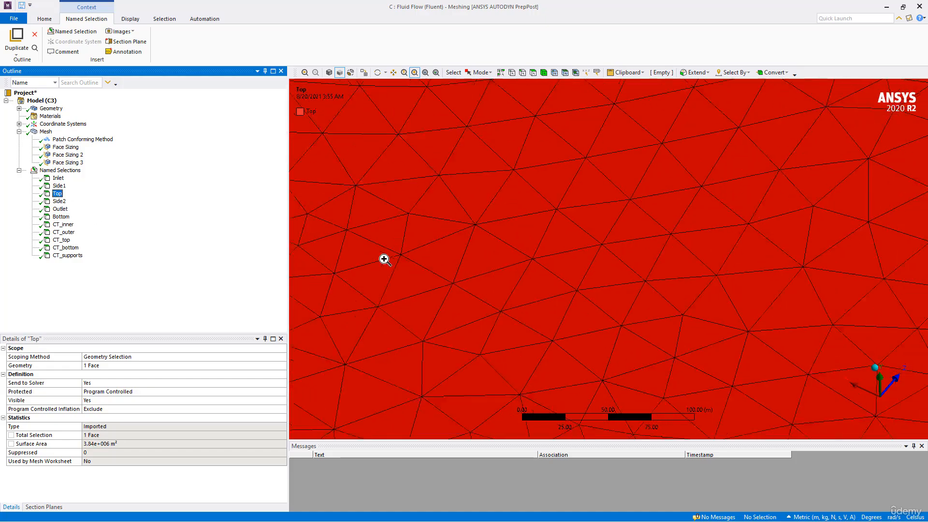
pyautogui.keyDown('ctrl'); pyautogui.moveTo(463, 242); pyautogui.dragTo(479, 255, button='middle'); pyautogui.keyUp('ctrl')
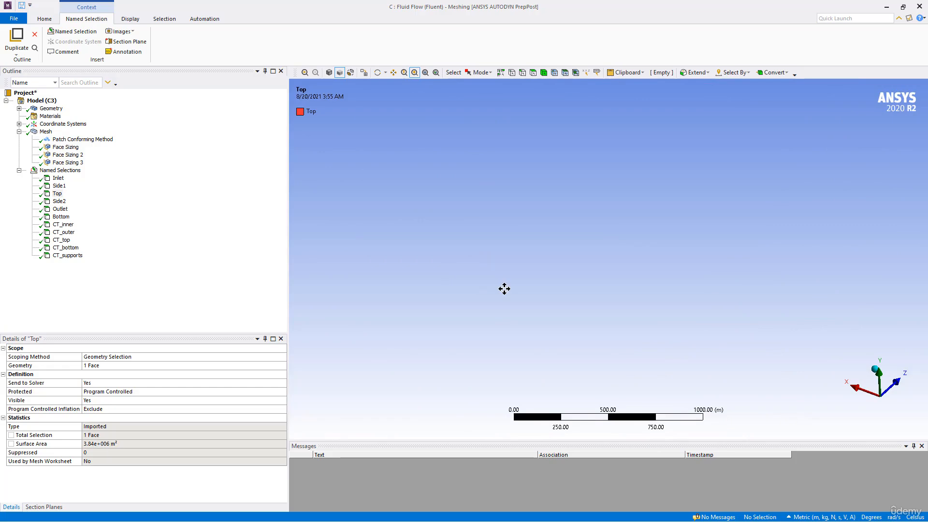
pyautogui.click(425, 73)
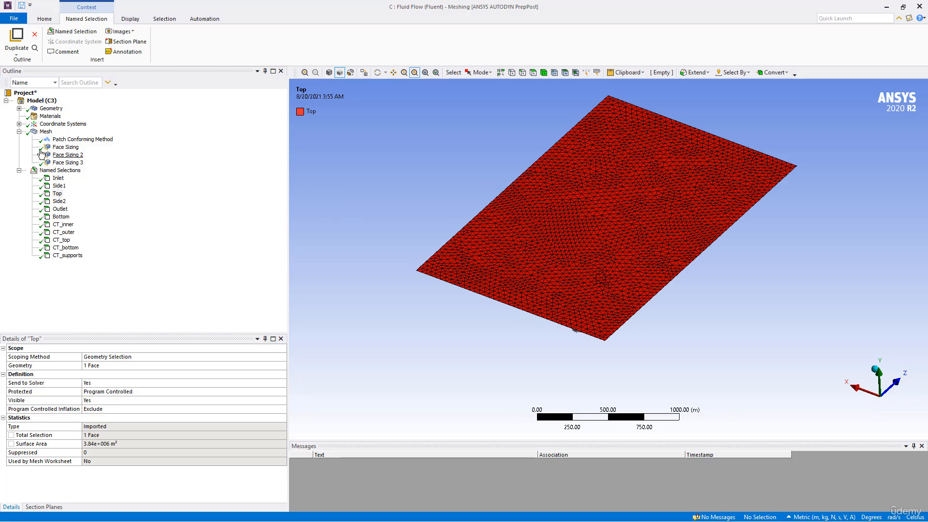
# Display the whole domain mesh and check its node and element statistics.
pyautogui.click(46, 131)
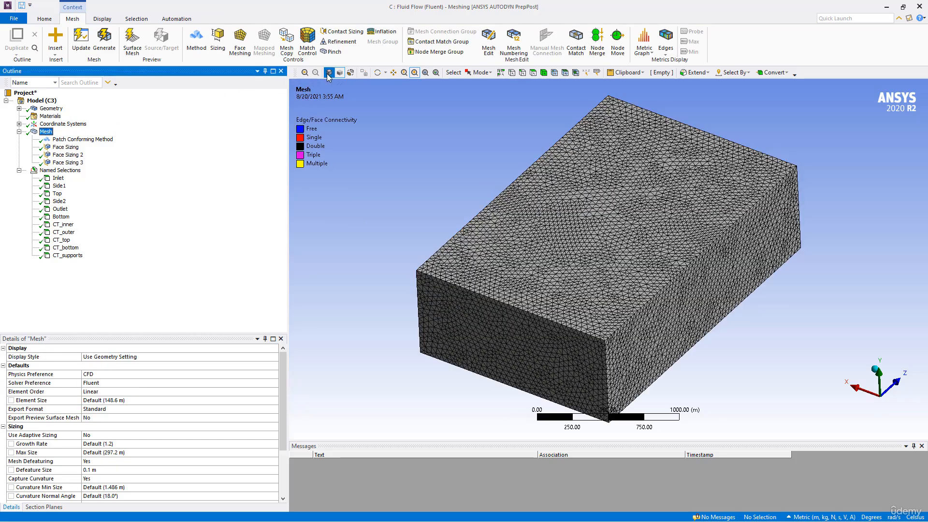
pyautogui.keyDown('ctrl'); pyautogui.moveTo(367, 237); pyautogui.dragTo(373, 210, button='middle'); pyautogui.keyUp('ctrl')
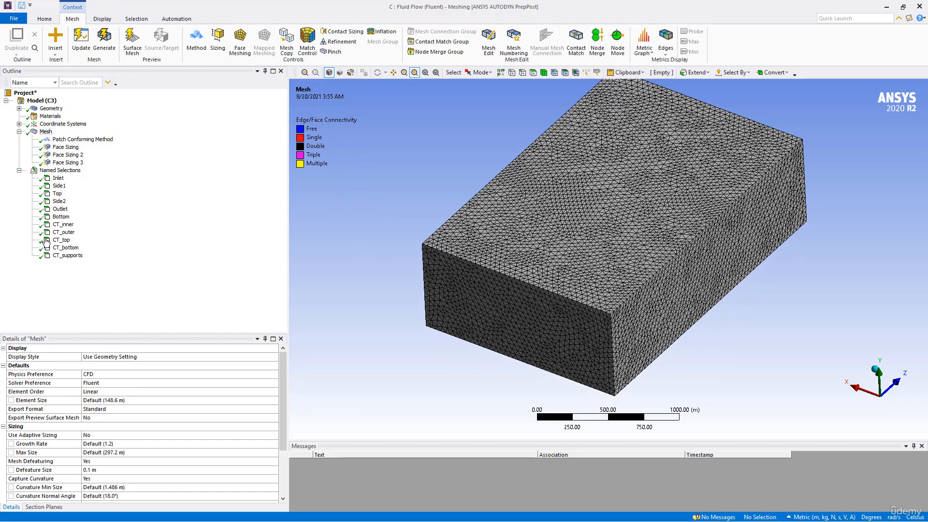
pyautogui.click(46, 132)
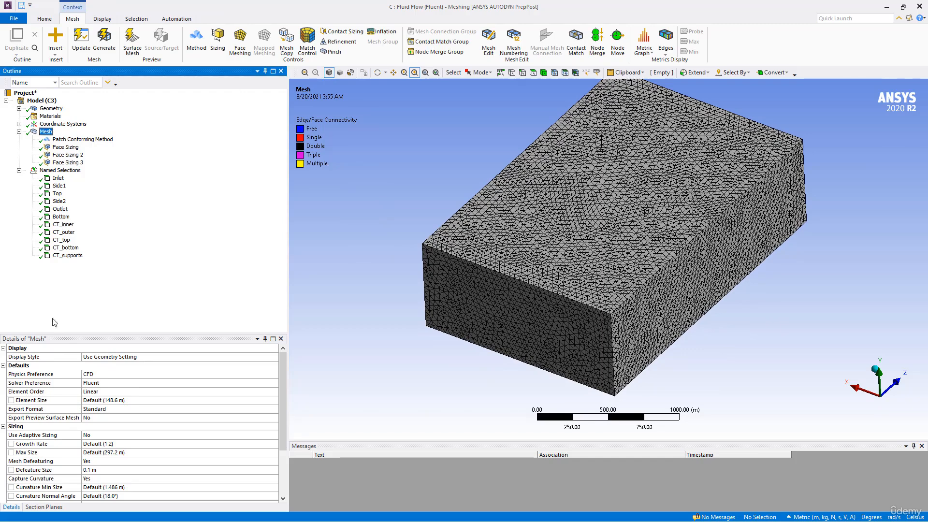
pyautogui.scroll(-3, 97, 409)
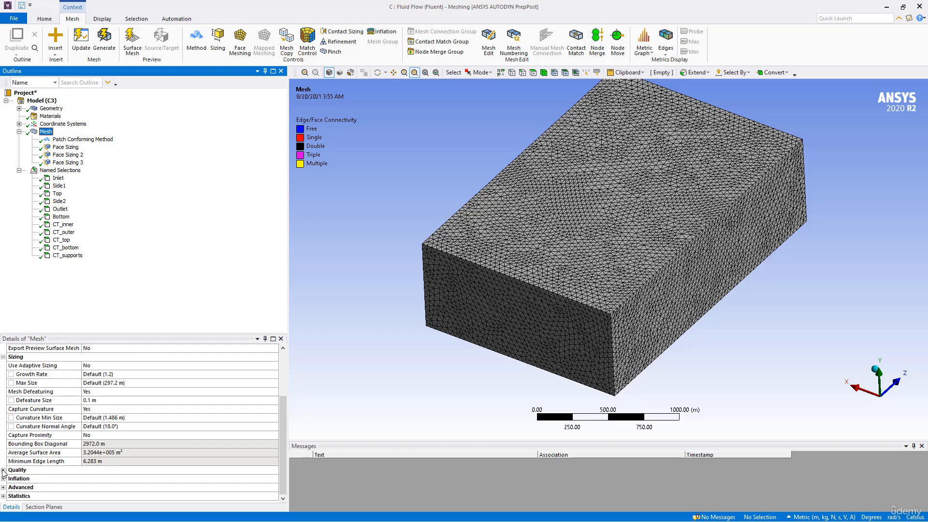
pyautogui.click(4, 496)
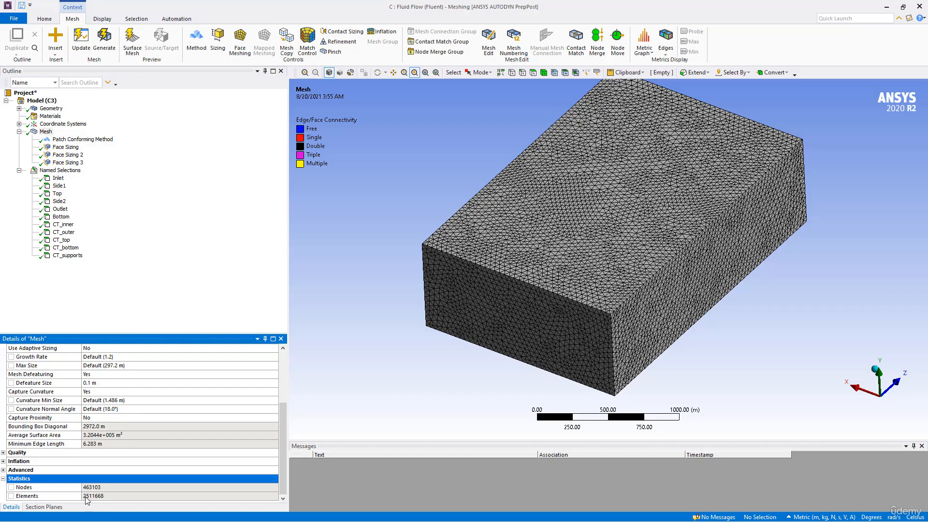
pyautogui.moveTo(393, 263); pyautogui.dragTo(425, 271, button='middle')
# Insert an inflation control into the mesh.
pyautogui.rightClick(45, 134)
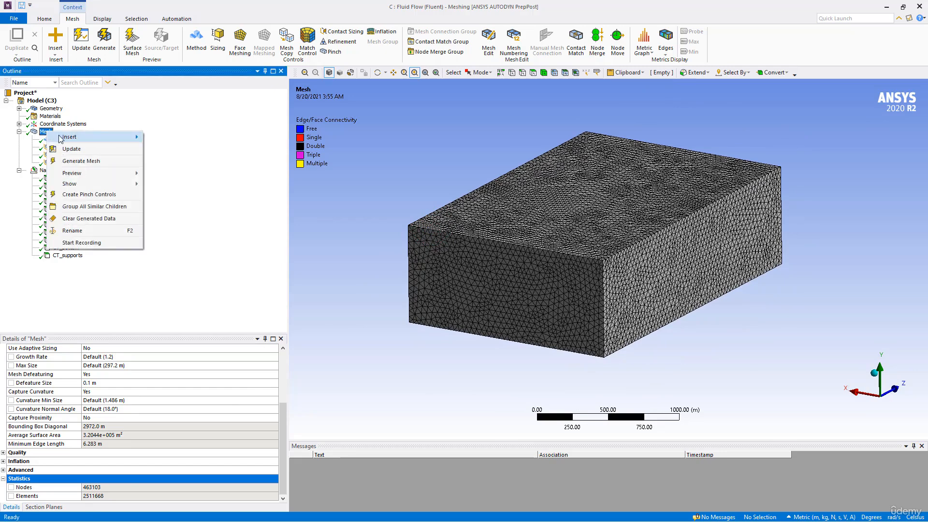
pyautogui.moveTo(63, 138)
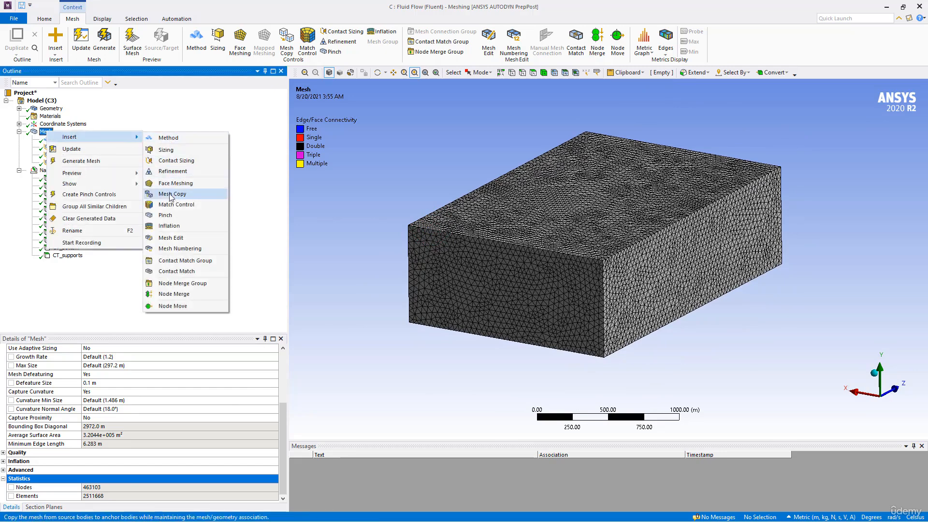
pyautogui.click(168, 226)
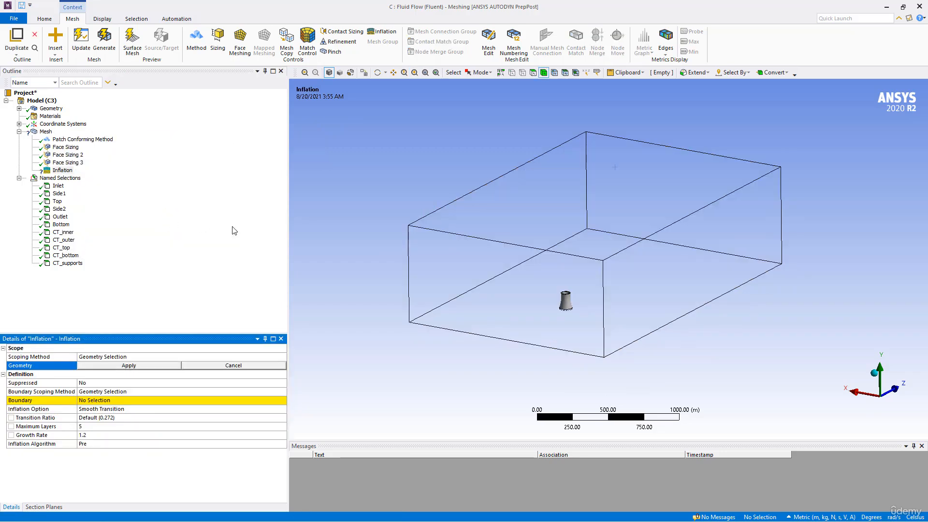
pyautogui.scroll(5, 564, 295)
pyautogui.keyDown('ctrl'); pyautogui.moveTo(555, 292); pyautogui.dragTo(586, 193, button='middle'); pyautogui.keyUp('ctrl')
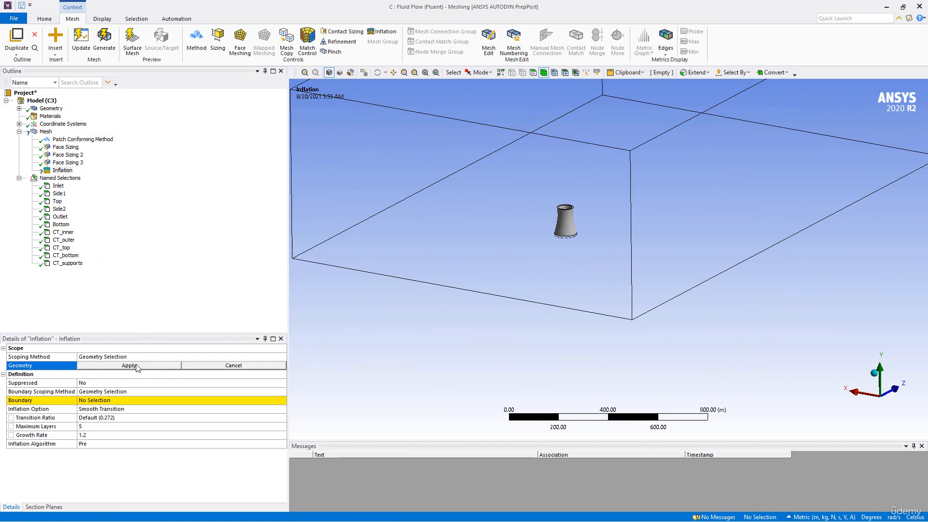
# Try to scope the inflation to the CT_inner named selection.
pyautogui.click(152, 356)
pyautogui.click(283, 357)
pyautogui.click(120, 372)
pyautogui.click(273, 365)
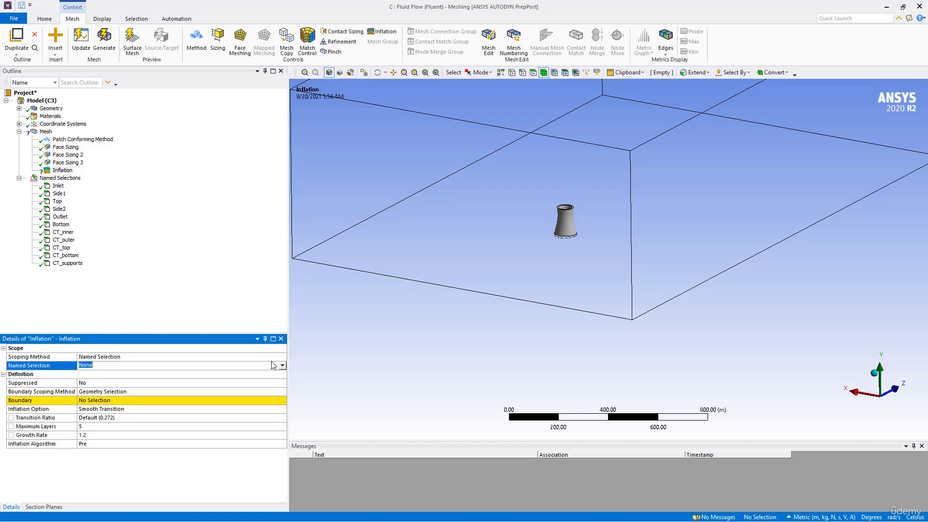
pyautogui.click(284, 369)
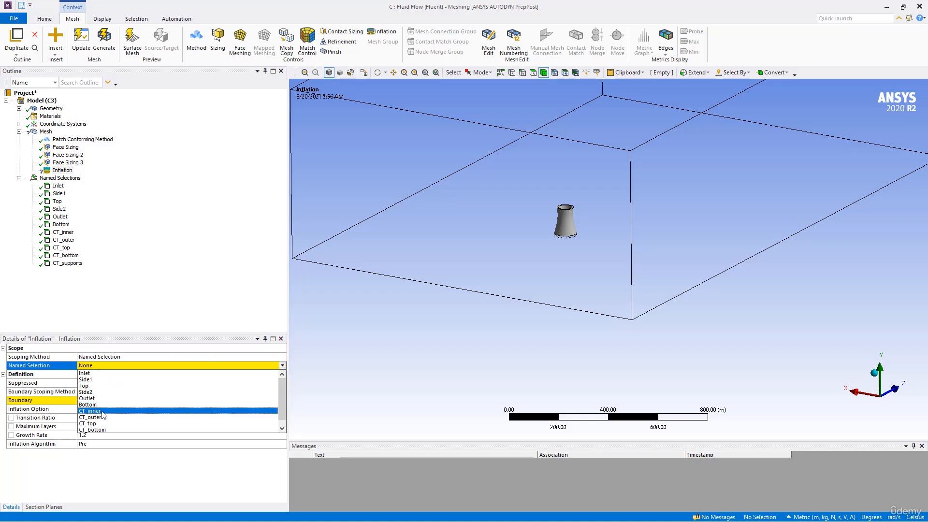
pyautogui.click(104, 414)
pyautogui.click(235, 366)
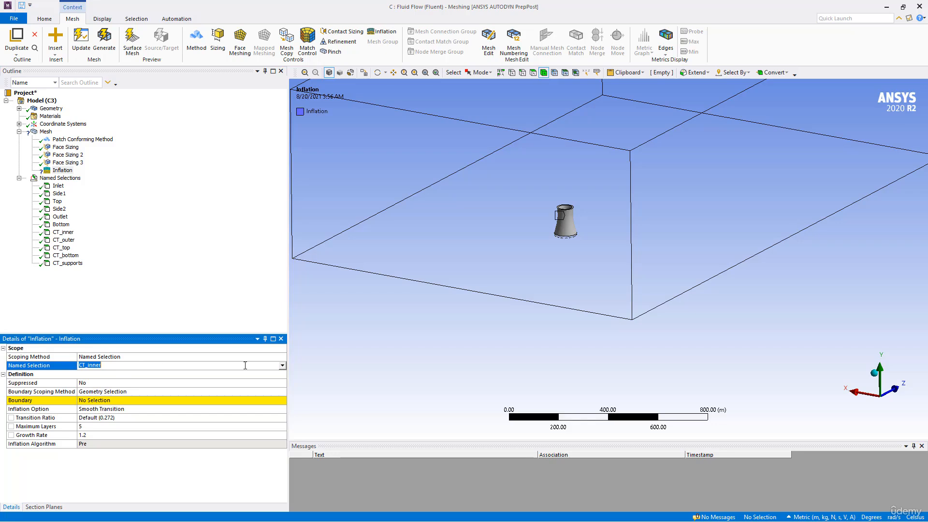
pyautogui.click(283, 367)
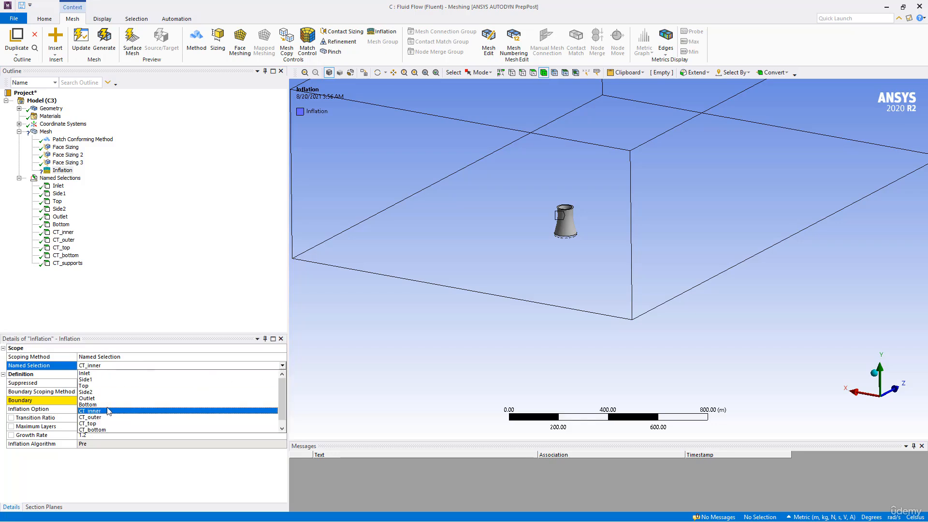
pyautogui.click(101, 412)
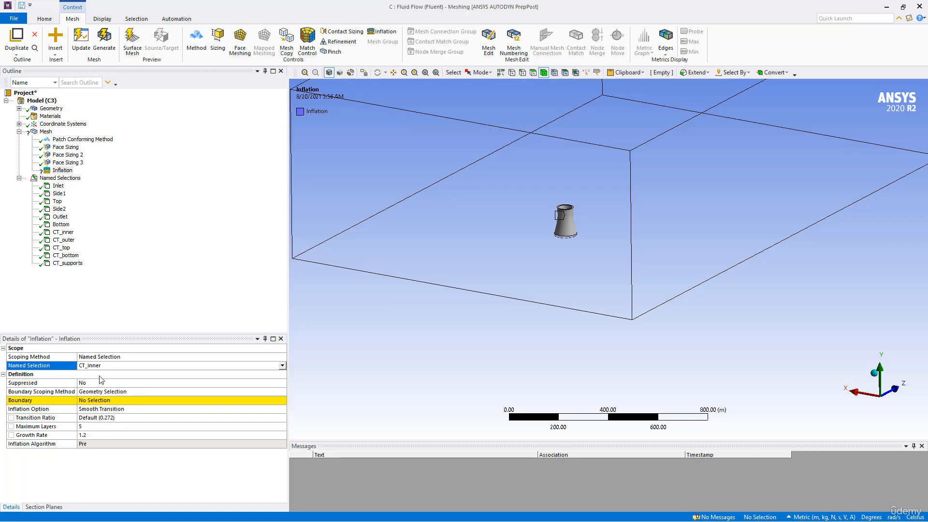
pyautogui.click(282, 366)
pyautogui.click(357, 339)
# Scope the inflation by geometry selection to the air domain body.
pyautogui.click(252, 356)
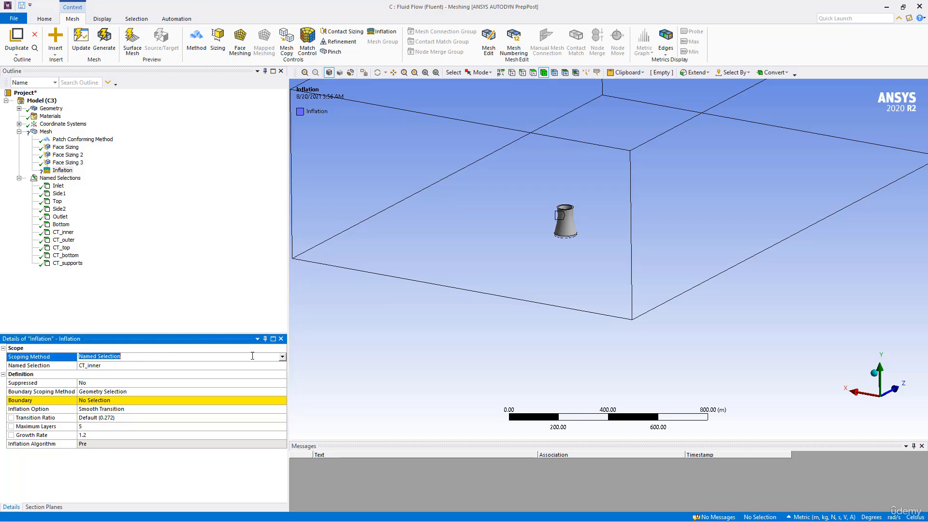
pyautogui.click(282, 357)
pyautogui.click(126, 364)
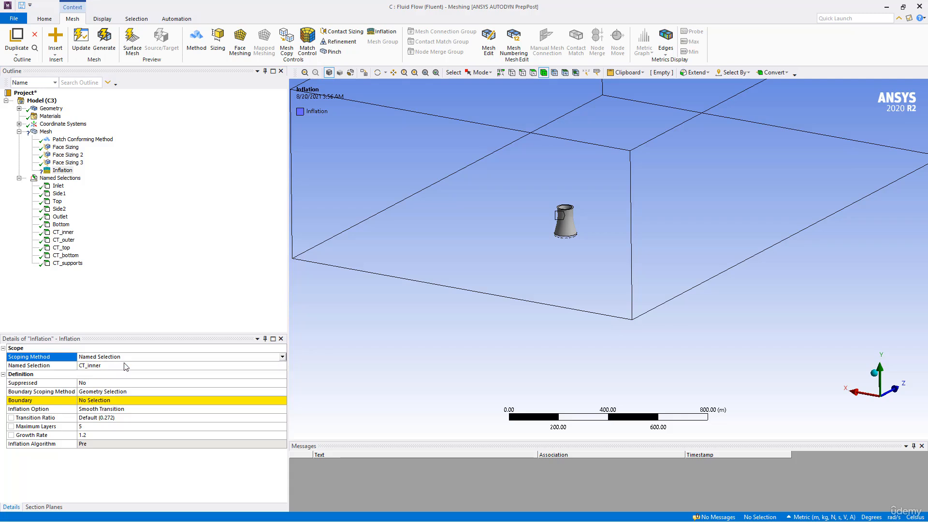
pyautogui.click(498, 180)
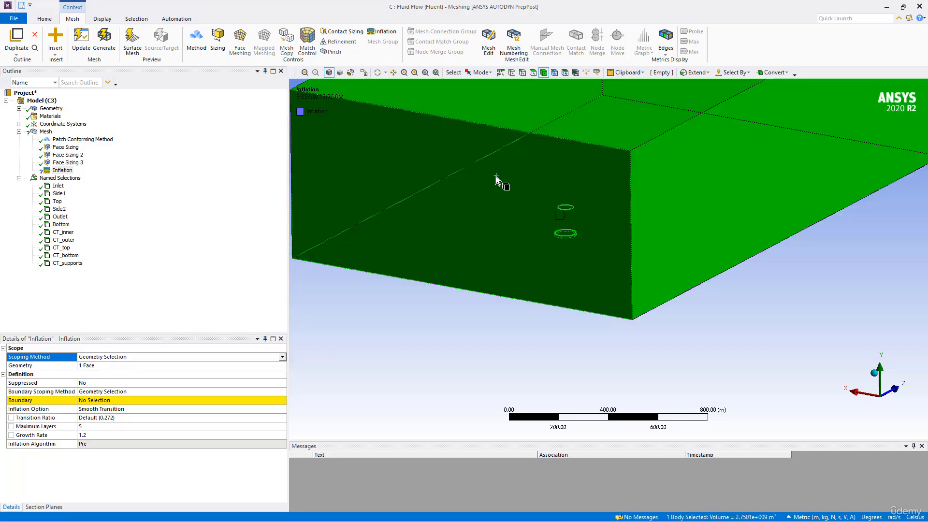
pyautogui.click(99, 366)
pyautogui.click(99, 367)
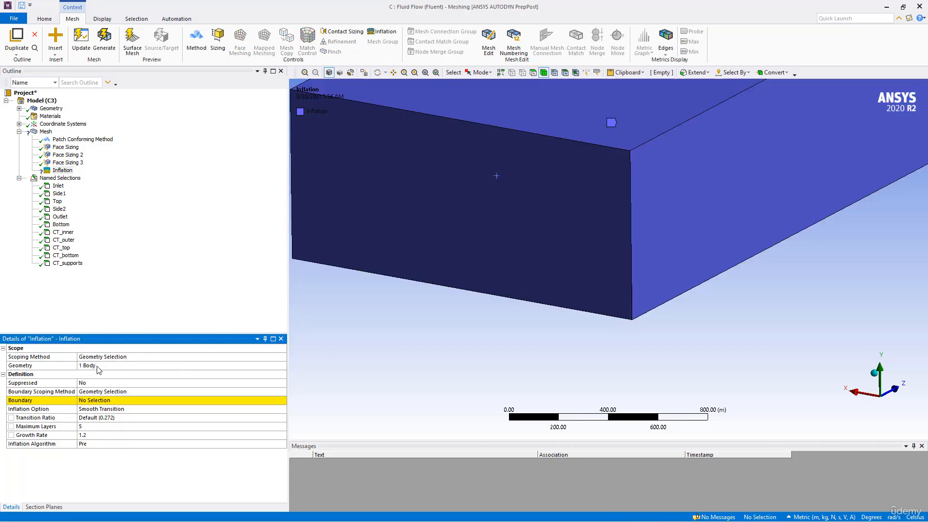
# Define the inflation boundary by named selections: Bottom, CT_inner, CT_outer, CT_top, CT_bottom and CT_supports.
pyautogui.click(93, 401)
pyautogui.click(279, 389)
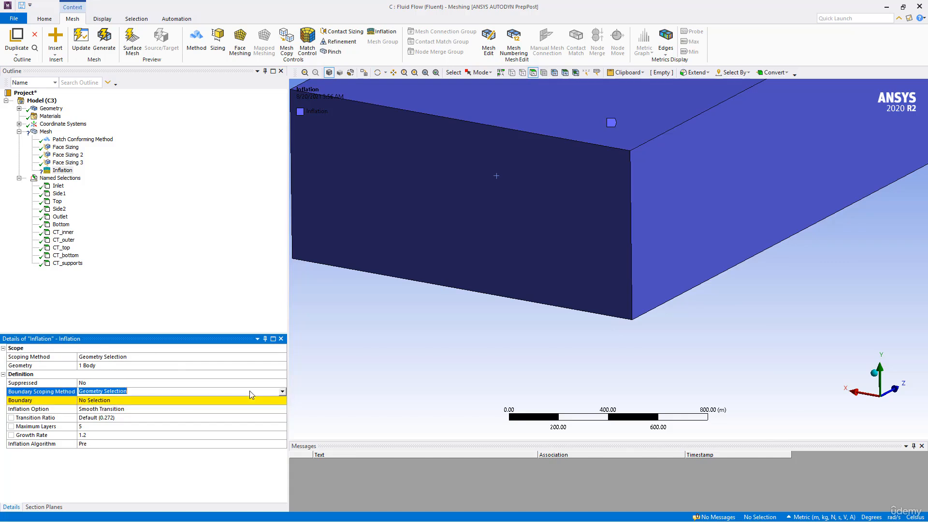
pyautogui.click(282, 393)
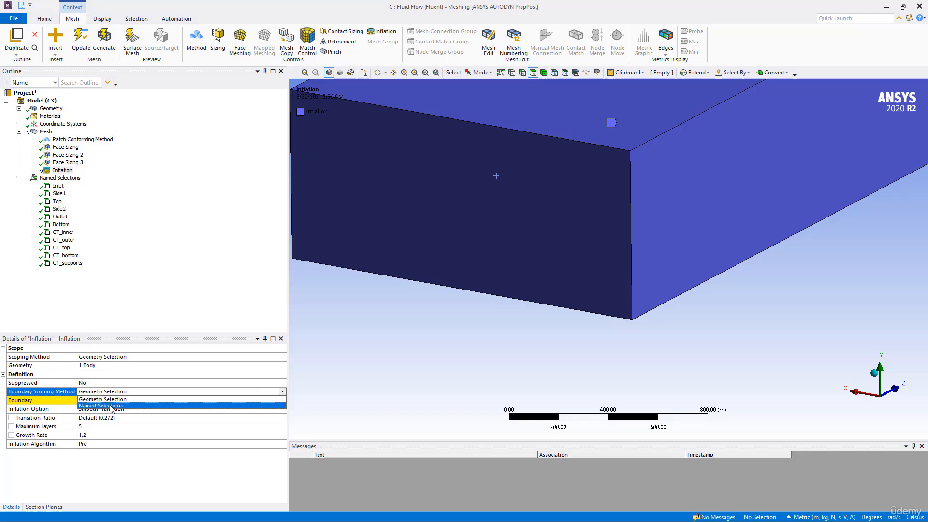
pyautogui.click(111, 408)
pyautogui.click(113, 402)
pyautogui.click(282, 401)
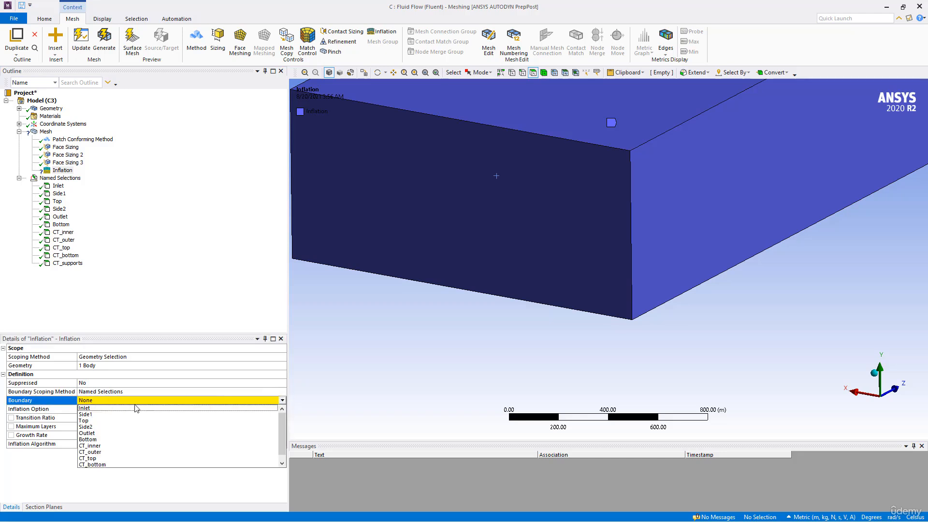
pyautogui.keyDown('ctrl'); pyautogui.click(99, 446); pyautogui.keyUp('ctrl')
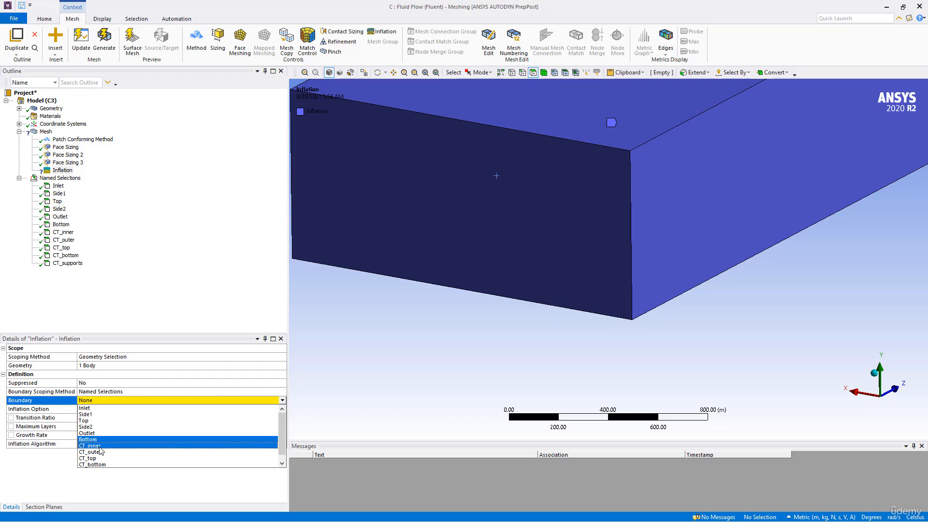
pyautogui.keyDown('ctrl'); pyautogui.click(99, 452); pyautogui.keyUp('ctrl')
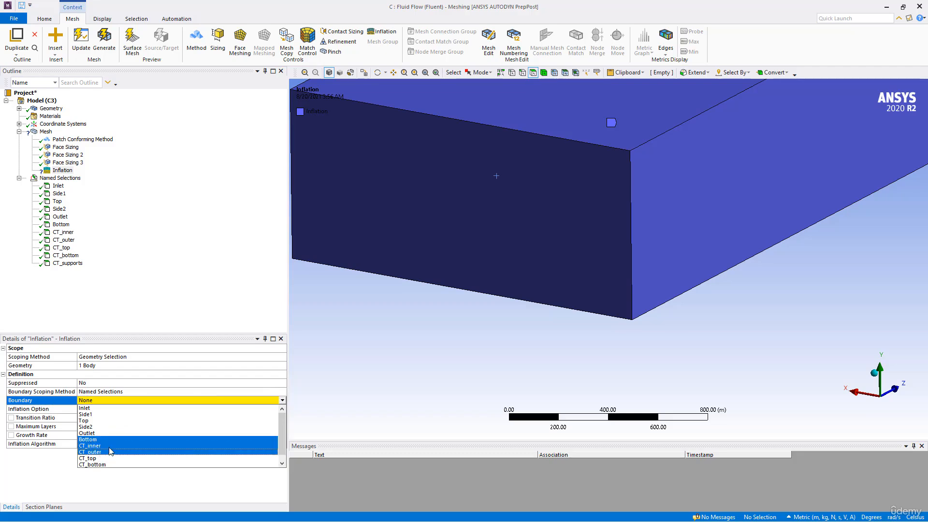
pyautogui.keyDown('ctrl'); pyautogui.click(99, 458); pyautogui.keyUp('ctrl')
pyautogui.keyDown('ctrl'); pyautogui.click(106, 464); pyautogui.keyUp('ctrl')
pyautogui.scroll(-1, 125, 444)
pyautogui.keyDown('ctrl'); pyautogui.click(102, 464); pyautogui.keyUp('ctrl')
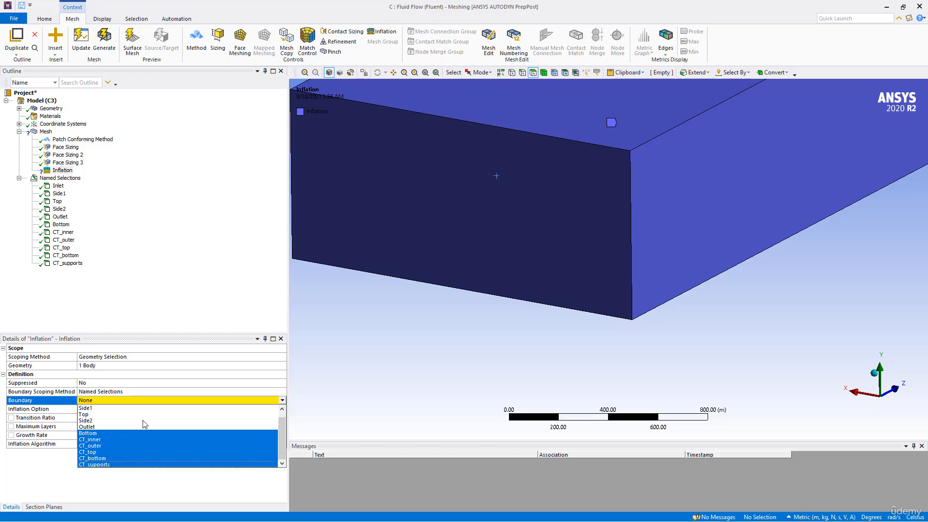
pyautogui.click(90, 393)
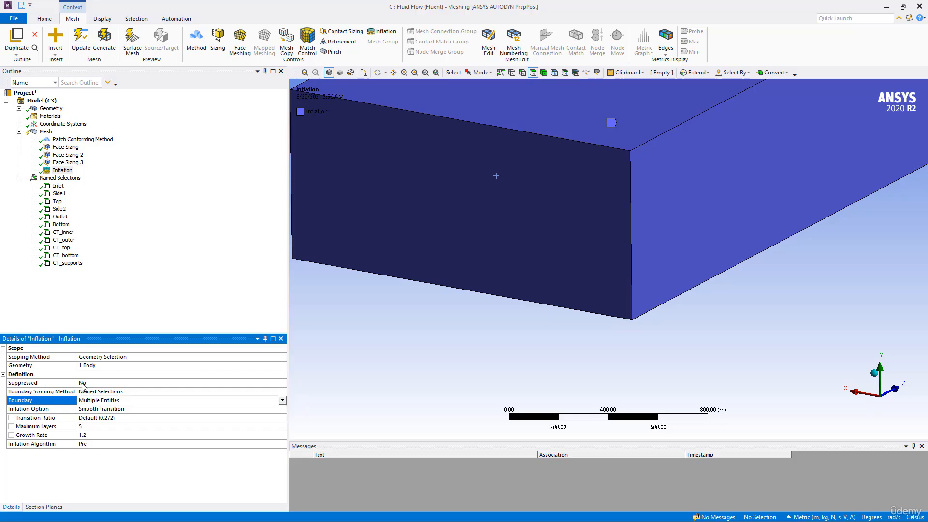
# Set the inflation's maximum layers to 15 and regenerate the mesh.
pyautogui.click(91, 427)
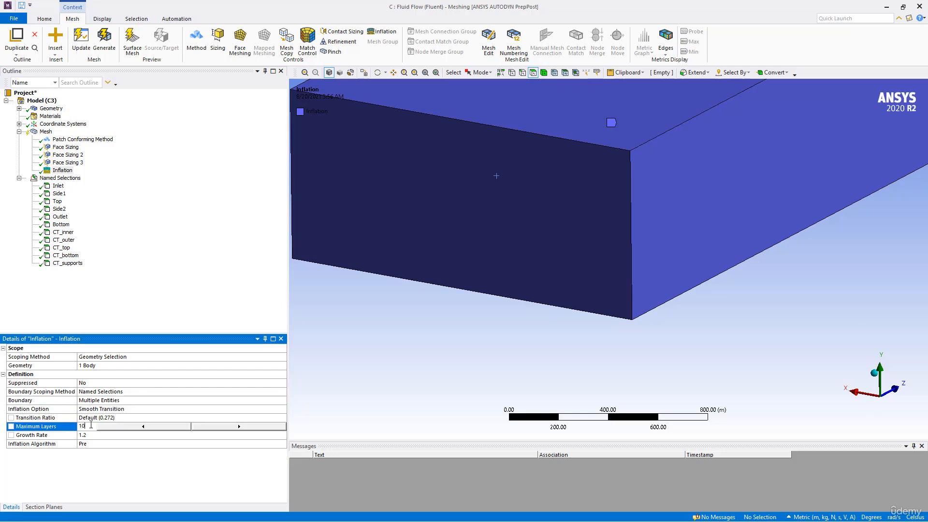
pyautogui.press('Return')
pyautogui.click(91, 425)
pyautogui.press('Return')
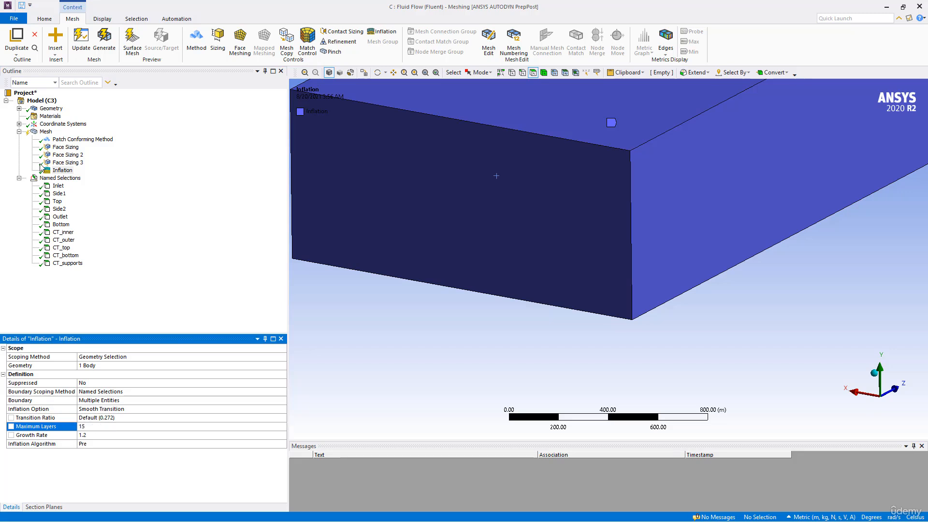
pyautogui.click(104, 42)
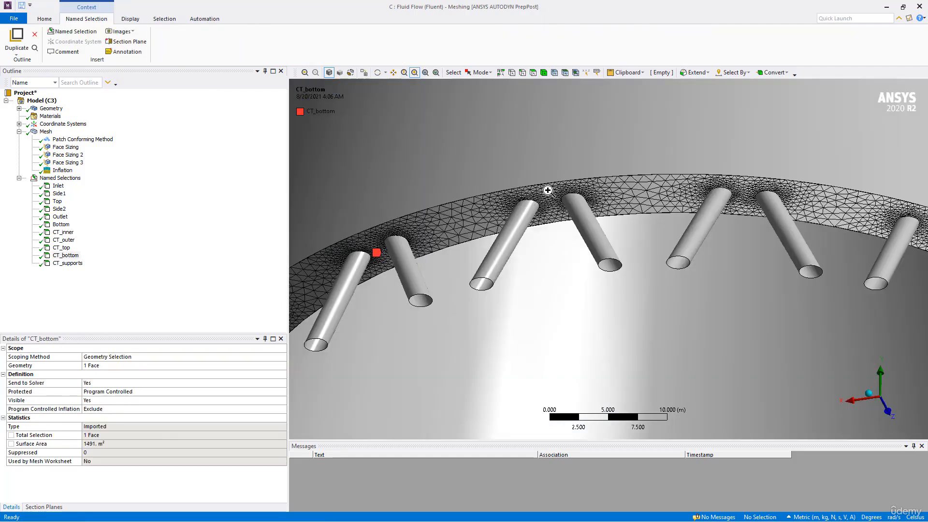
# Examine the CT_bottom mesh around the support column ends and check the overall mesh statistics.
pyautogui.moveTo(545, 193); pyautogui.dragTo(546, 214)
pyautogui.keyDown('ctrl'); pyautogui.moveTo(546, 214); pyautogui.dragTo(559, 247, button='middle'); pyautogui.keyUp('ctrl')
pyautogui.scroll(1, 520, 187)
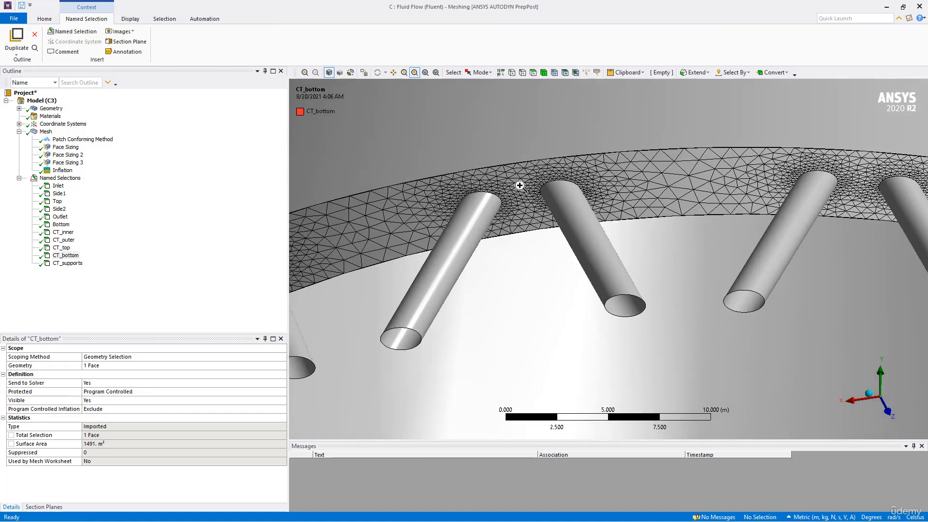
pyautogui.scroll(5, 496, 205)
pyautogui.scroll(-9, 492, 213)
pyautogui.scroll(-5, 525, 233)
pyautogui.click(46, 132)
pyautogui.scroll(-3, 89, 456)
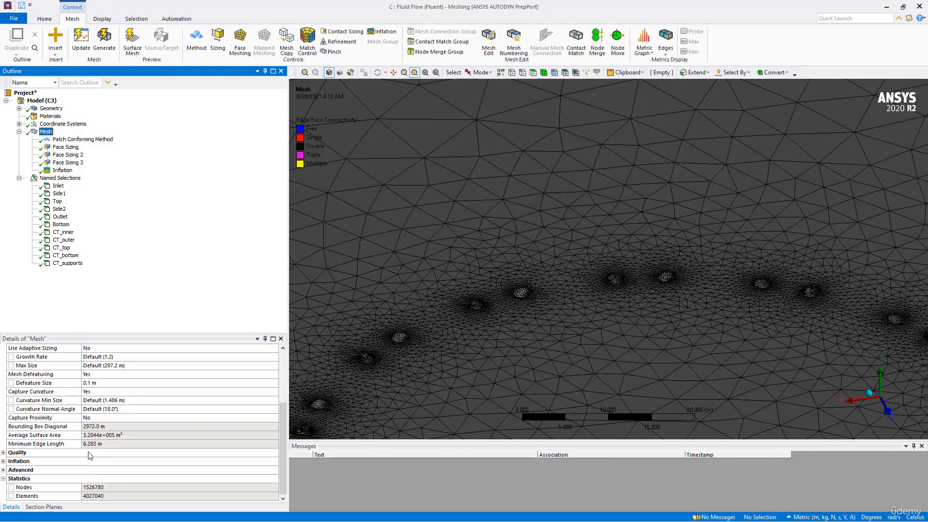
# Examine the inflation layers along the air domain's bottom edge and review the inflation control's settings.
pyautogui.scroll(10, 482, 309)
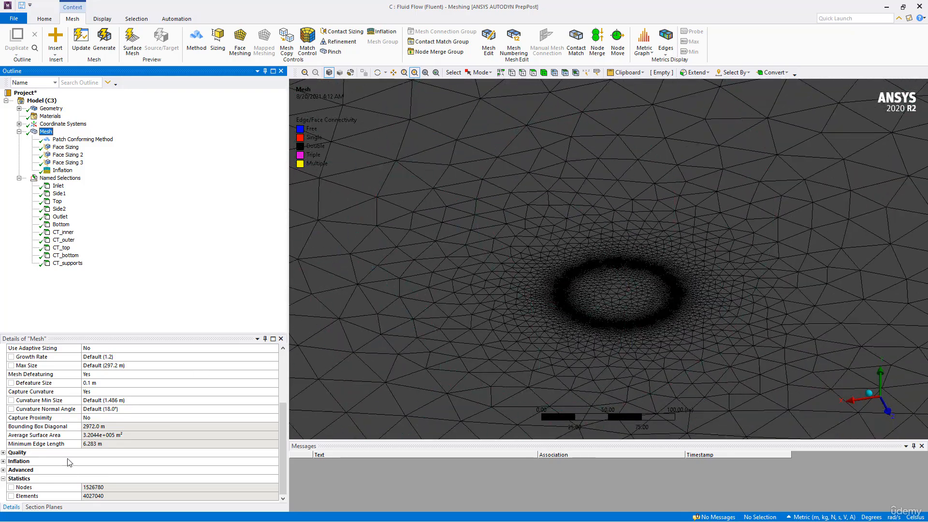
pyautogui.scroll(-5, 496, 307)
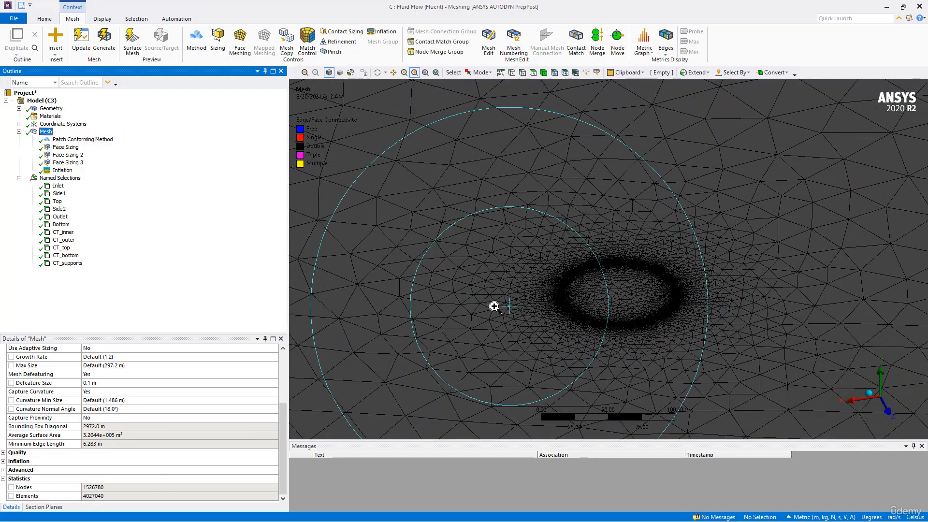
pyautogui.scroll(-5, 505, 308)
pyautogui.moveTo(559, 273); pyautogui.dragTo(551, 311, button='middle')
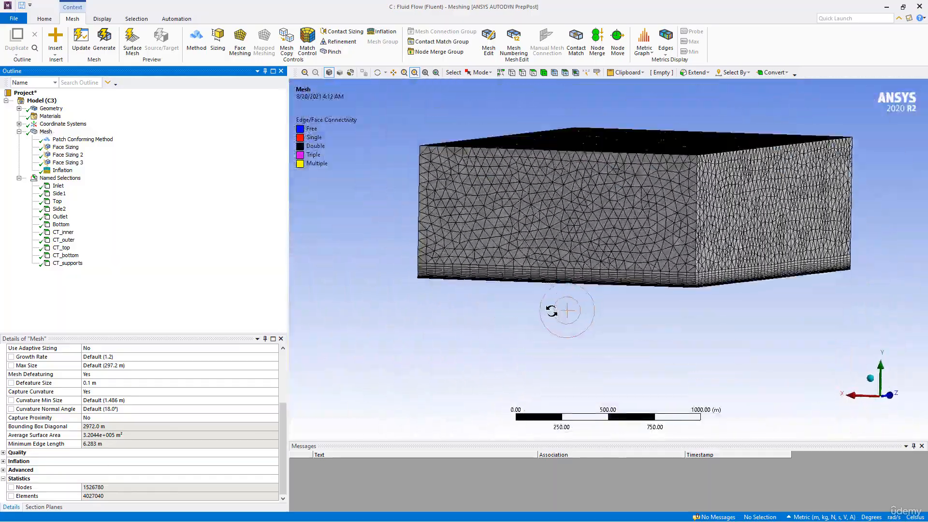
pyautogui.scroll(5, 549, 311)
pyautogui.scroll(5, 542, 307)
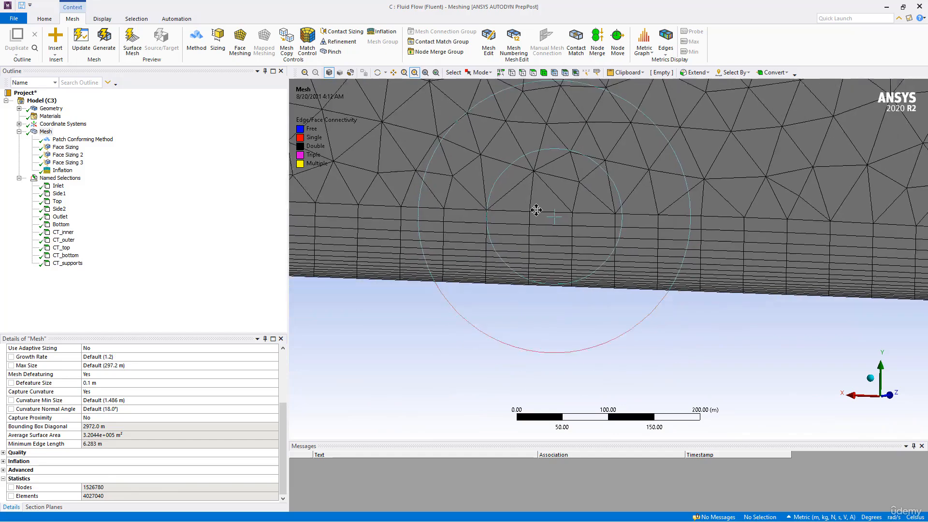
pyautogui.scroll(3, 531, 266)
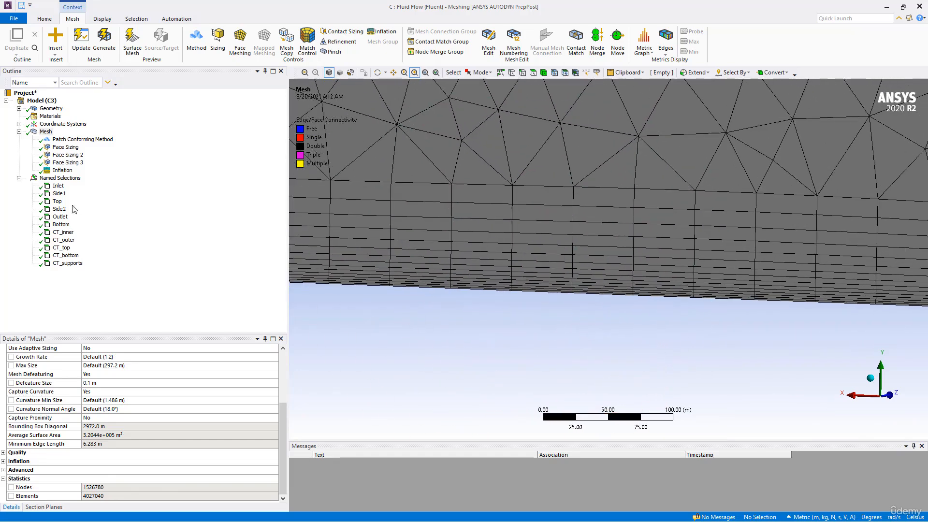
pyautogui.click(68, 163)
pyautogui.click(62, 170)
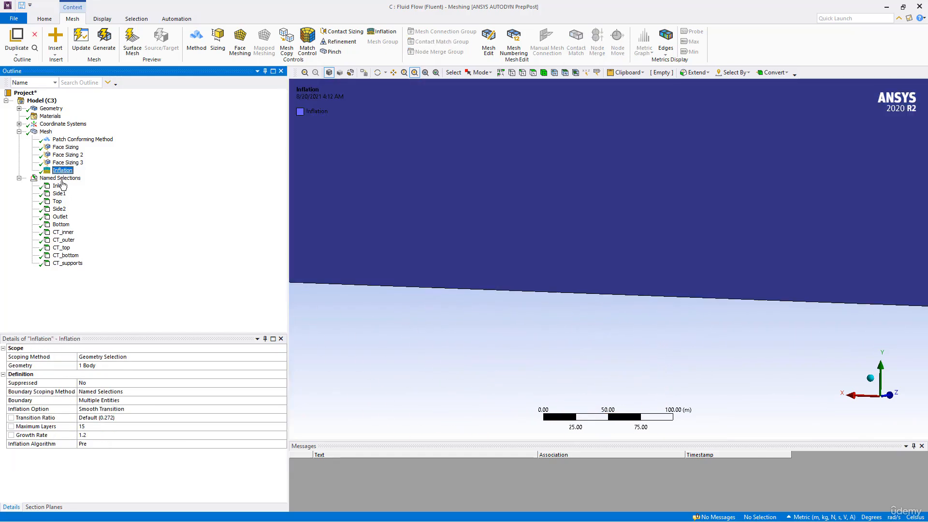
pyautogui.click(46, 131)
pyautogui.scroll(-5, 531, 252)
pyautogui.moveTo(488, 268); pyautogui.dragTo(435, 266, button='middle')
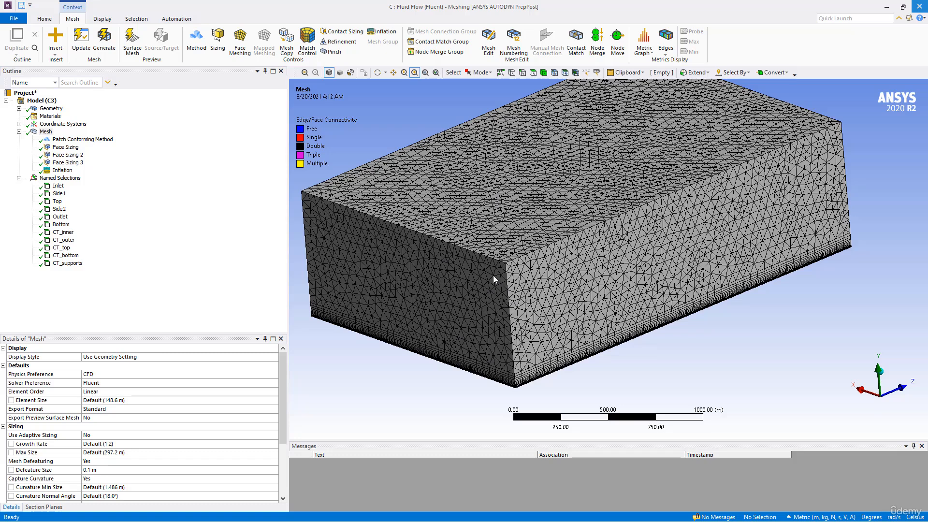
# Save the project, switch to Workbench and update the Mesh component of the Fluid Flow (Fluent) system.
pyautogui.hotkey('ctrl', 's')
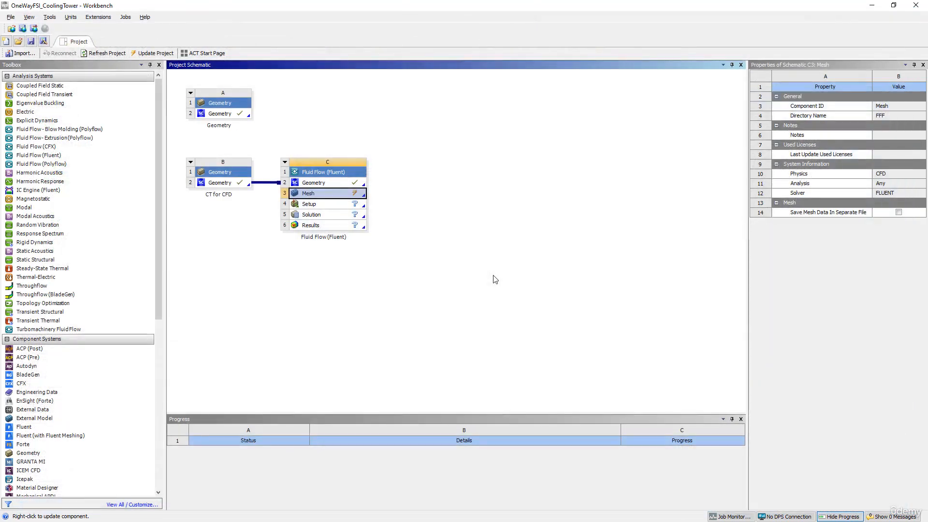
pyautogui.rightClick(318, 196)
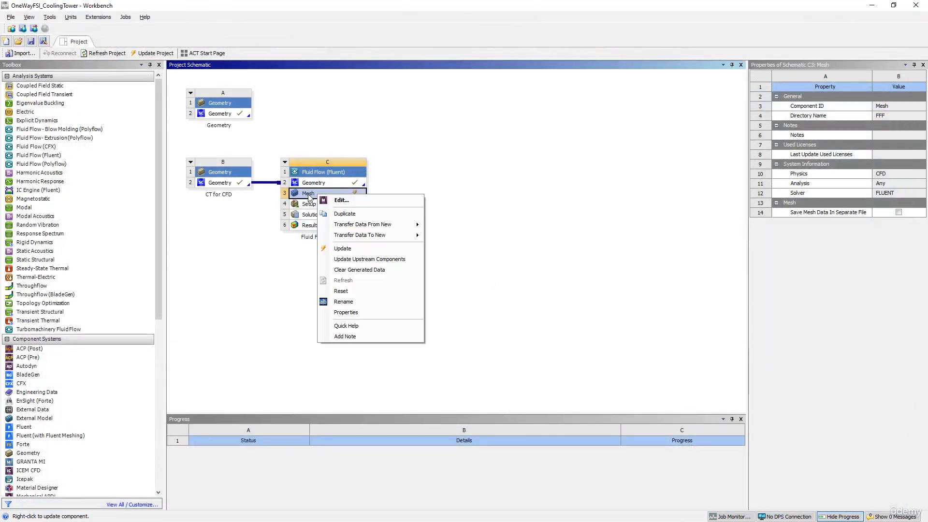
pyautogui.click(335, 250)
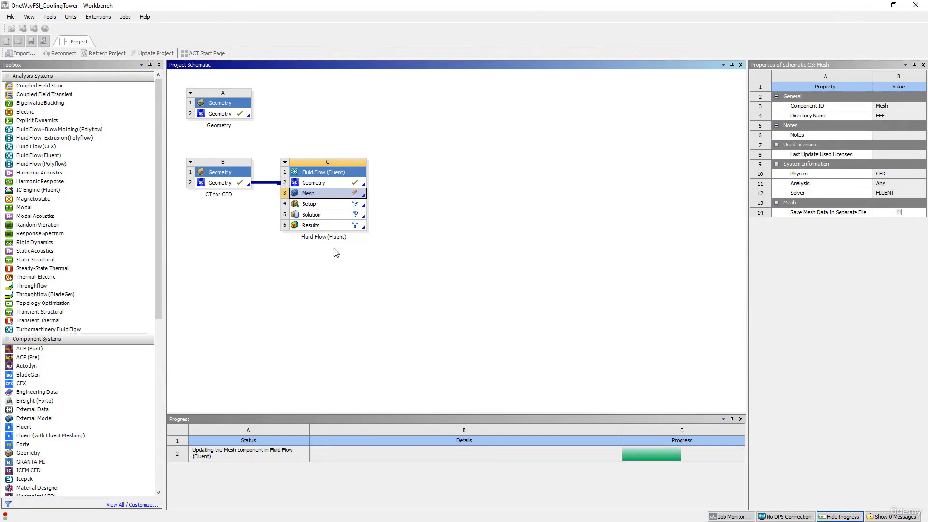